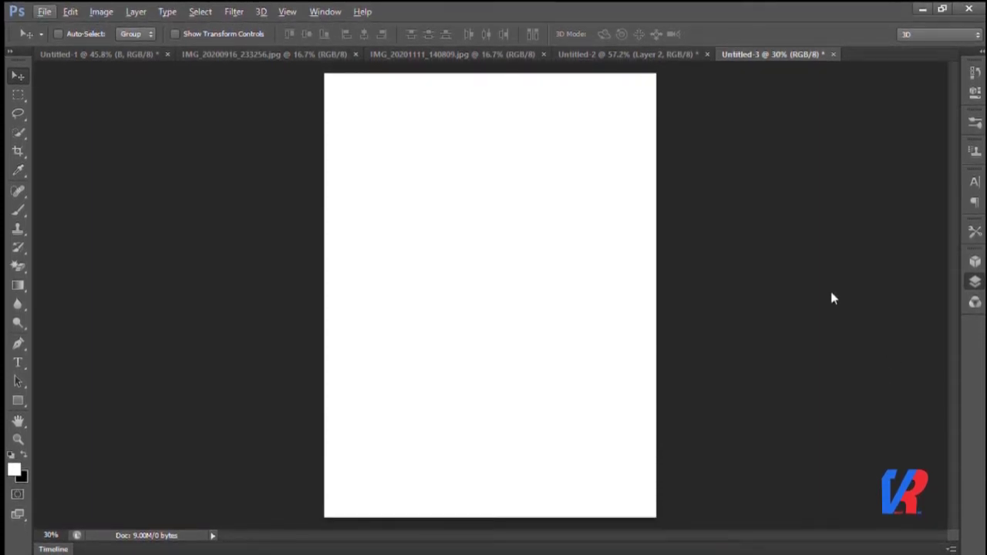
Fill the Untitled-3 background layer with solid black
key(ctrl+BackSpace)
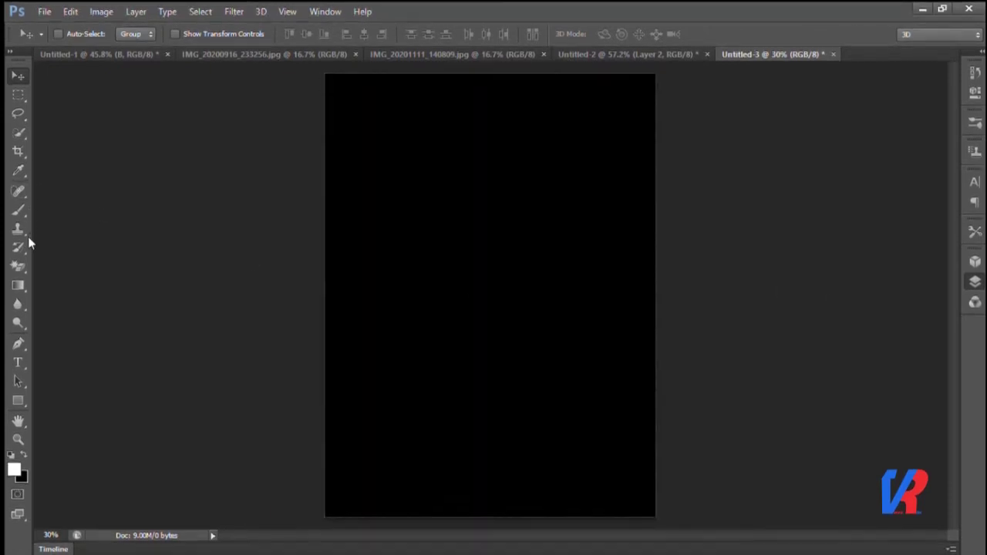
click(18, 363)
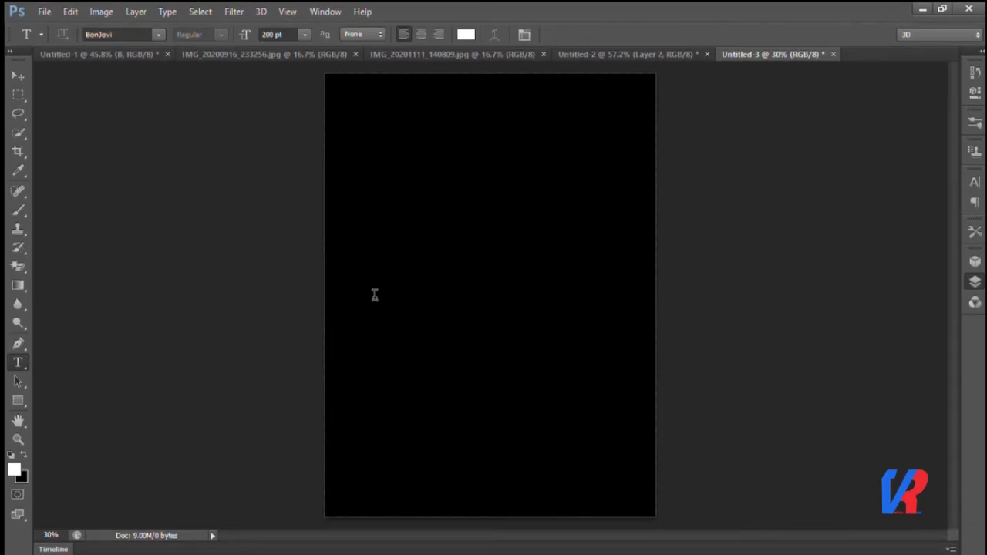
Type a white BonJovi letter B, enlarge it to about 1434 pt, and move it up-left
click(374, 295)
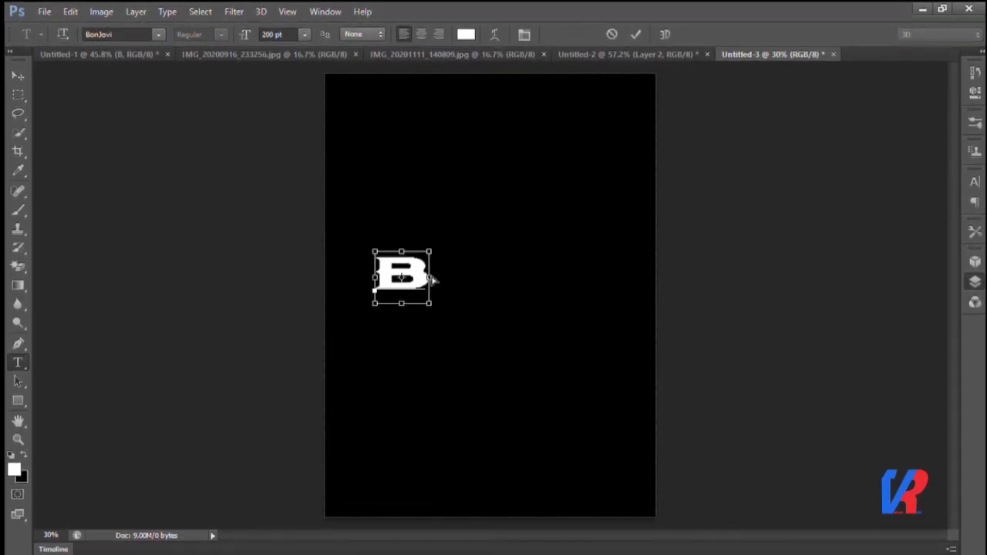
text(B)
drag(427, 279, 422, 279)
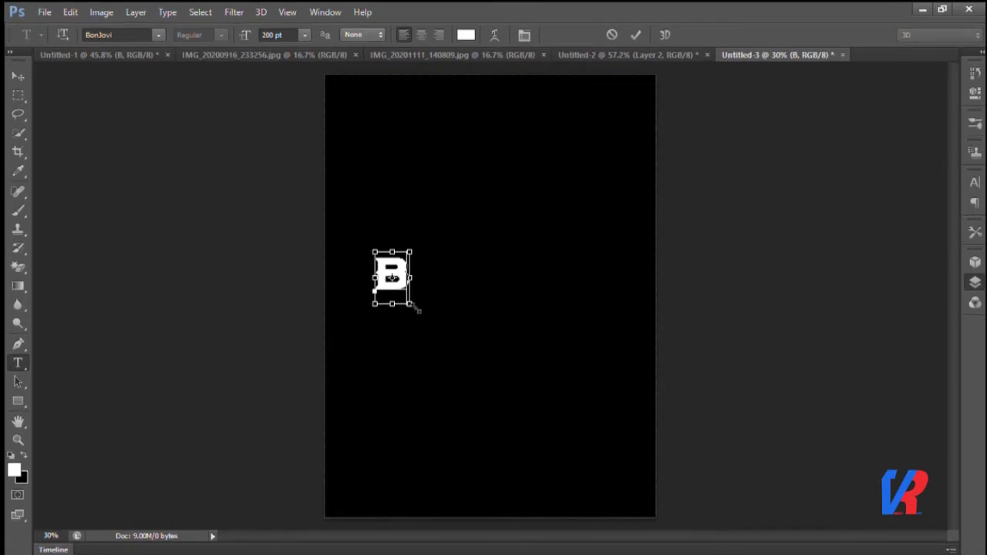
mouse_move(556, 448)
mouse_down()
mouse_move(656, 551)
mouse_move(679, 553)
mouse_up()
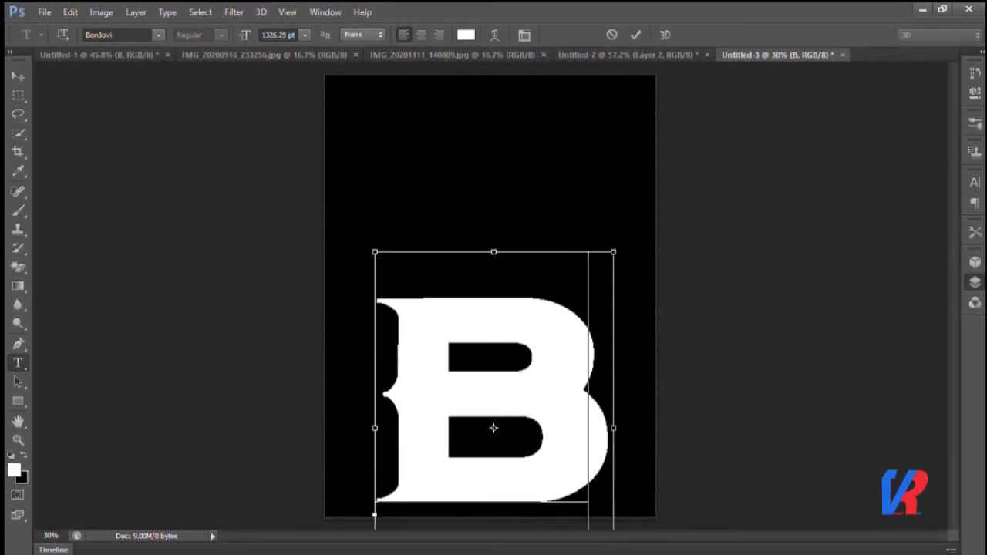
drag(679, 552, 661, 470)
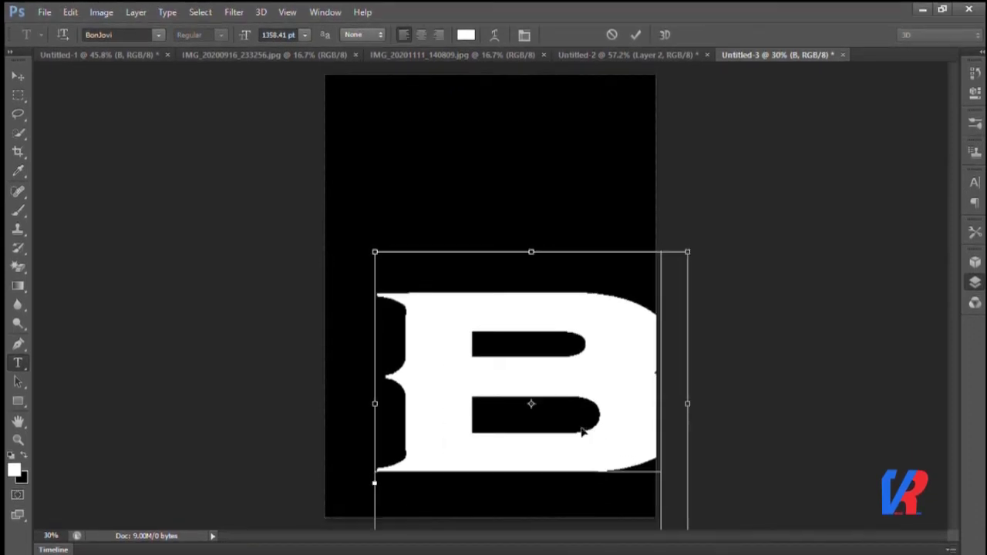
key(ctrl+z)
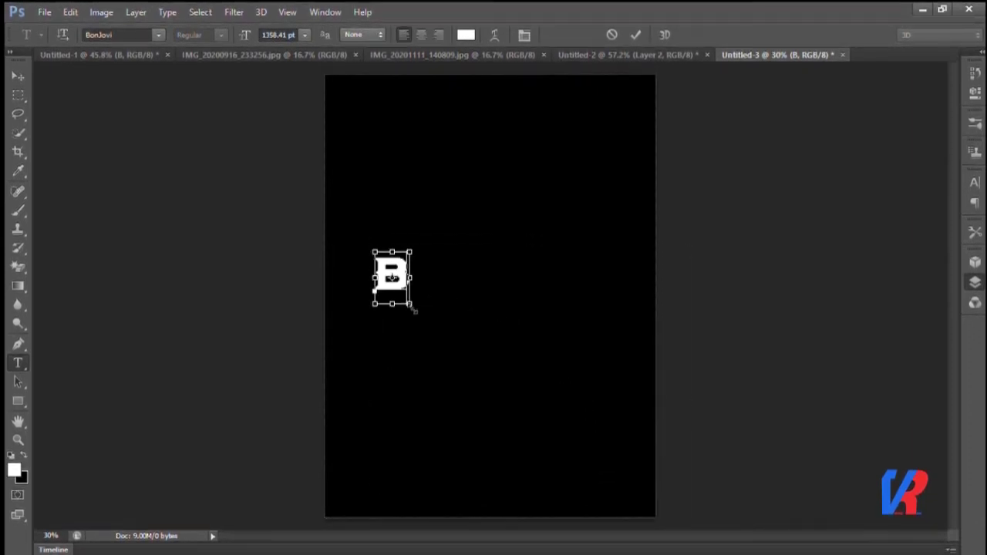
drag(603, 529, 587, 253)
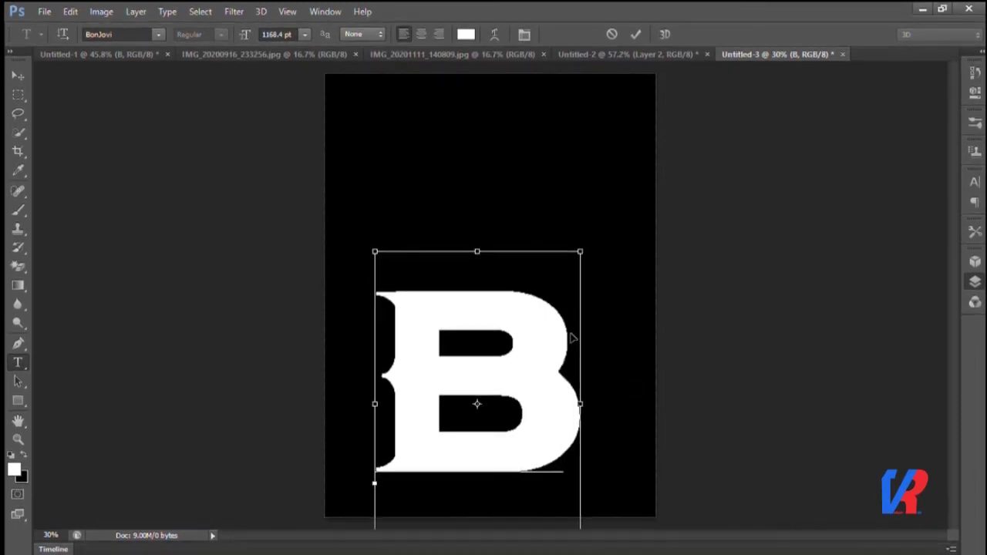
mouse_move(586, 253)
mouse_down()
mouse_move(692, 60)
mouse_move(639, 190)
mouse_up()
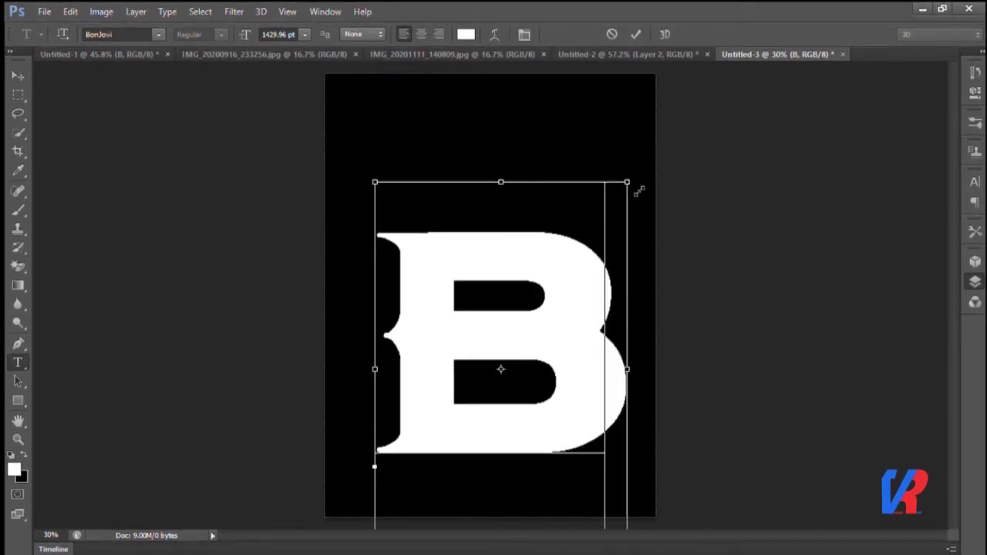
drag(639, 190, 638, 191)
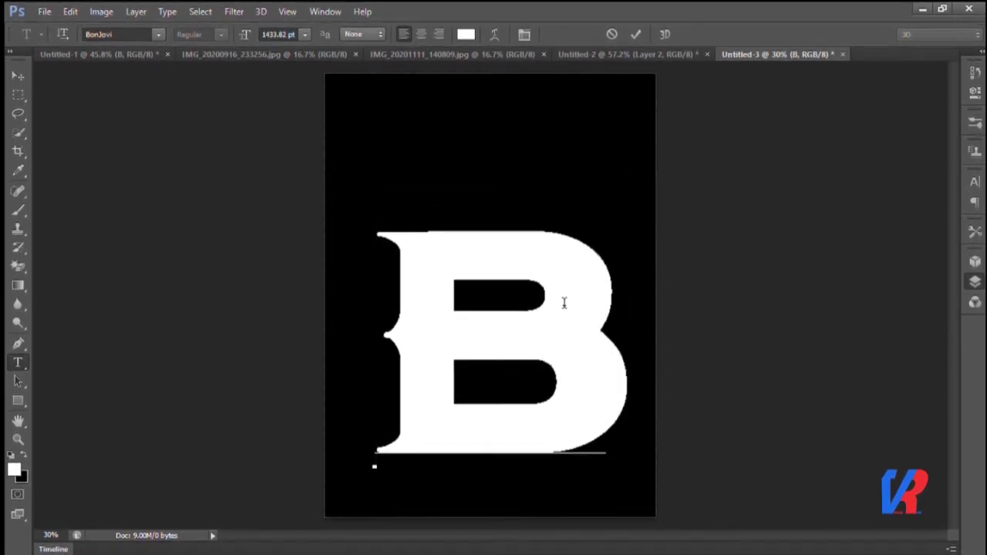
key(ctrl+Return)
key(v)
mouse_move(563, 359)
mouse_down()
mouse_move(515, 298)
mouse_move(545, 289)
mouse_move(544, 304)
mouse_move(546, 278)
mouse_move(541, 292)
mouse_up()
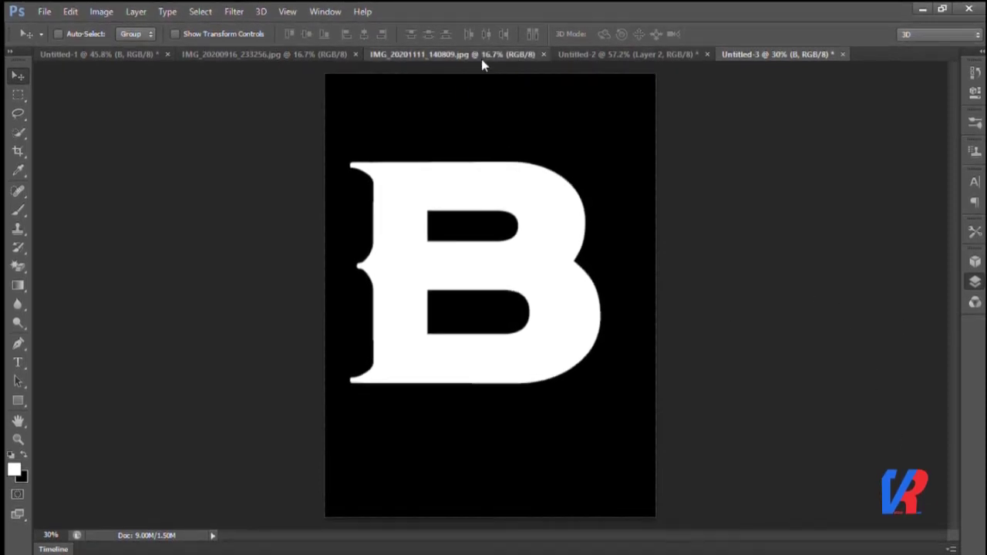
Bring the seated-man photo from IMG_20201111_140809.jpg into Untitled-3 and start shrinking it
click(481, 56)
mouse_move(461, 156)
mouse_down()
mouse_move(754, 56)
mouse_move(437, 239)
mouse_up()
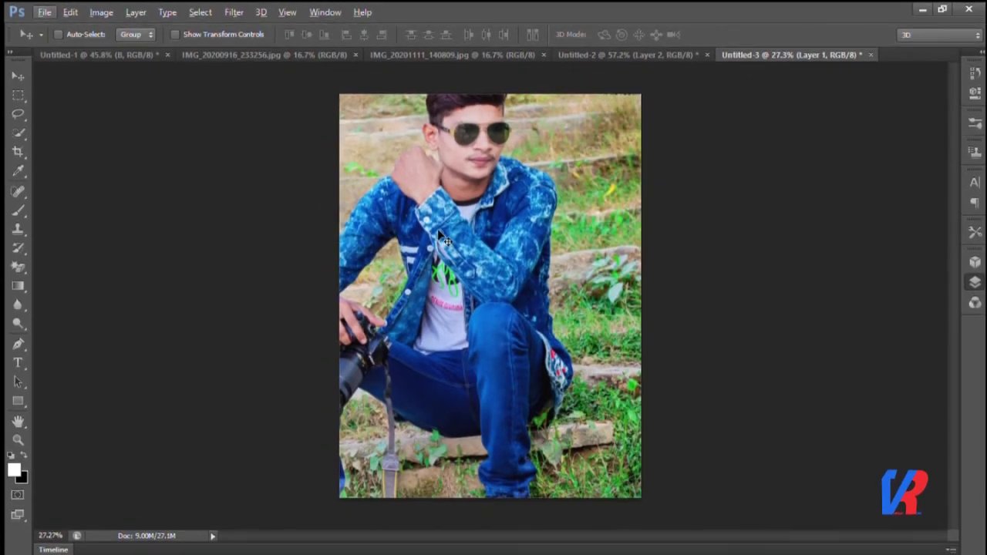
key(ctrl+t)
scroll(487, 258, down, 2)
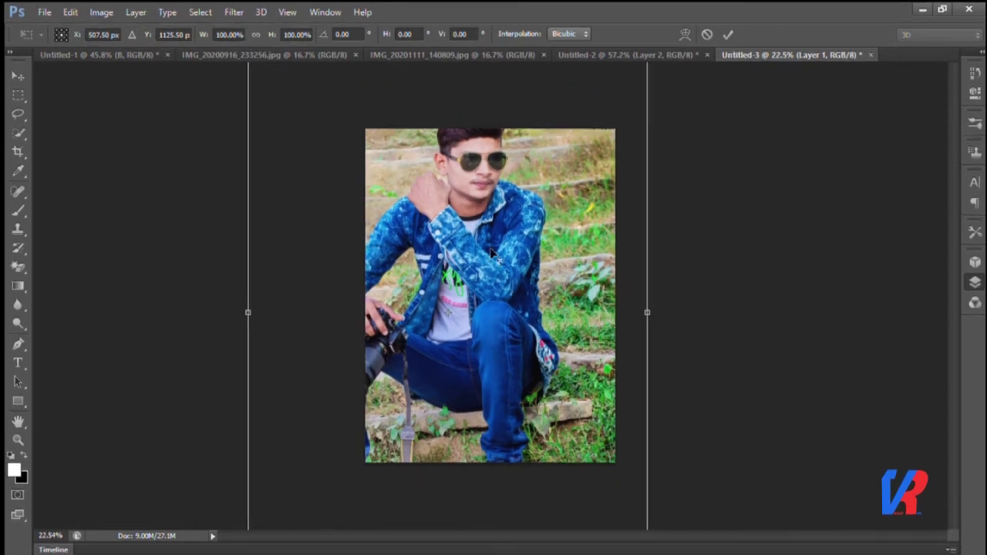
scroll(461, 251, down, 1)
drag(307, 83, 452, 298)
mouse_move(508, 373)
mouse_down()
mouse_move(473, 252)
mouse_move(476, 267)
mouse_up()
Scale the photo down and position it over the B's right half
scroll(486, 270, up, 1)
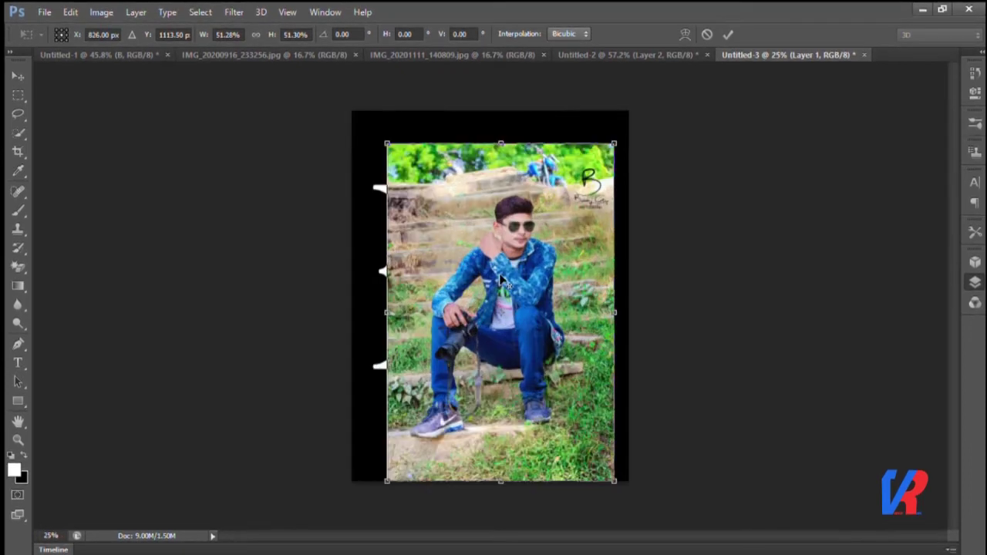
scroll(494, 273, up, 1)
scroll(501, 279, up, 1)
scroll(493, 247, up, 1)
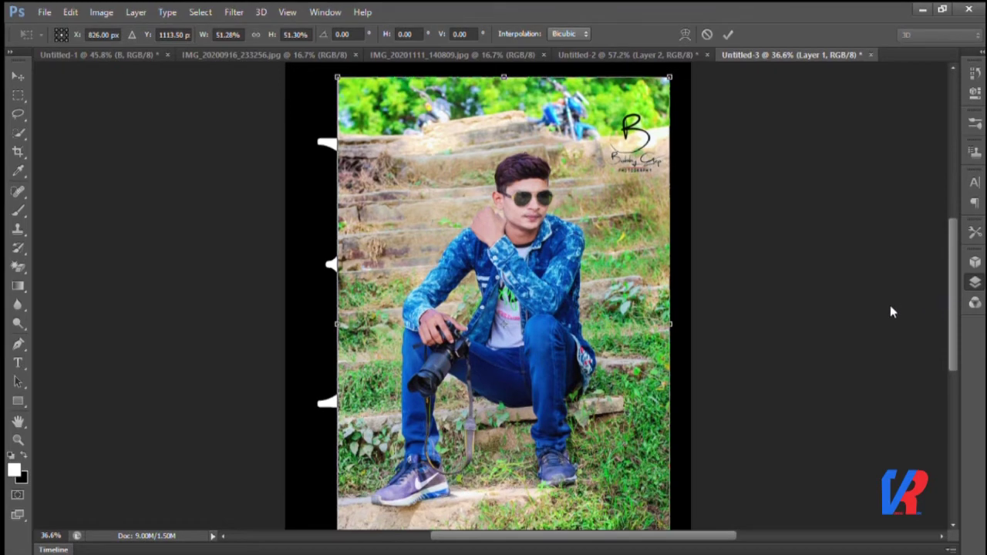
scroll(631, 273, up, 1)
scroll(525, 260, down, 2)
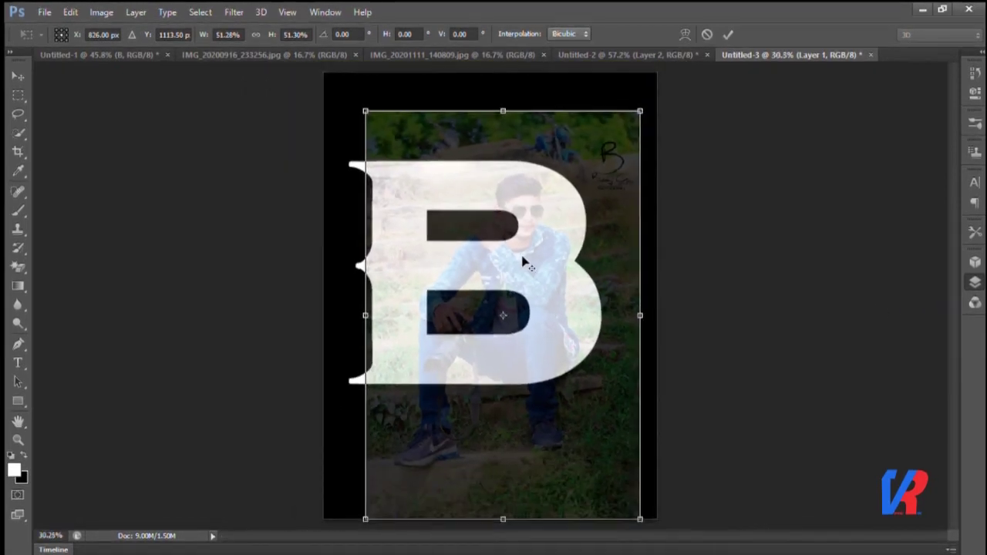
drag(626, 113, 579, 210)
drag(527, 295, 574, 202)
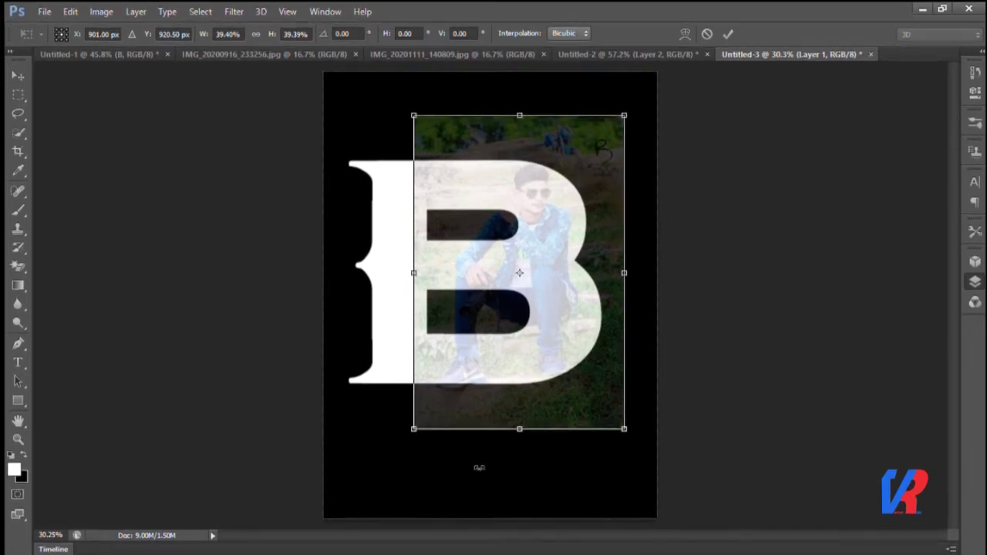
drag(414, 430, 427, 409)
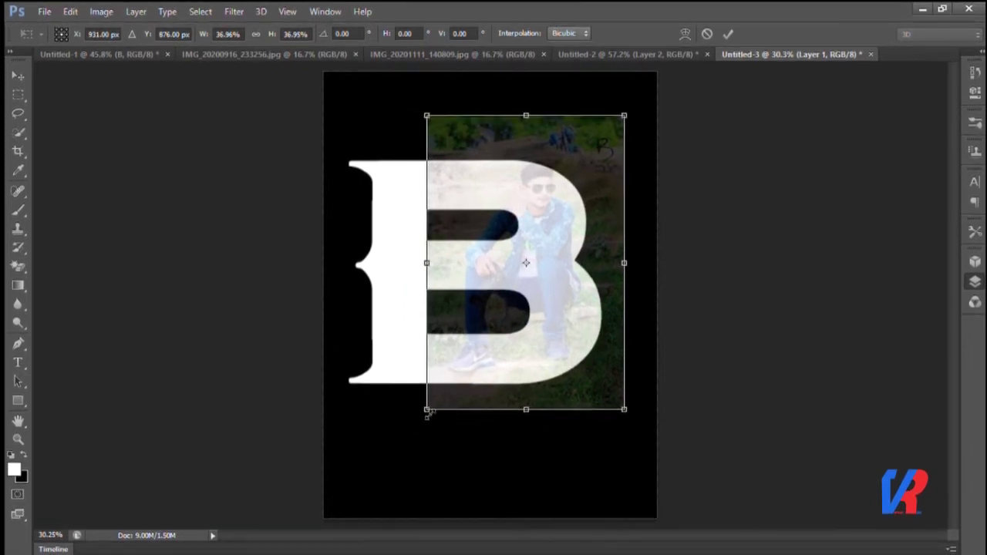
mouse_move(538, 357)
mouse_down()
mouse_move(530, 367)
mouse_move(530, 358)
mouse_up()
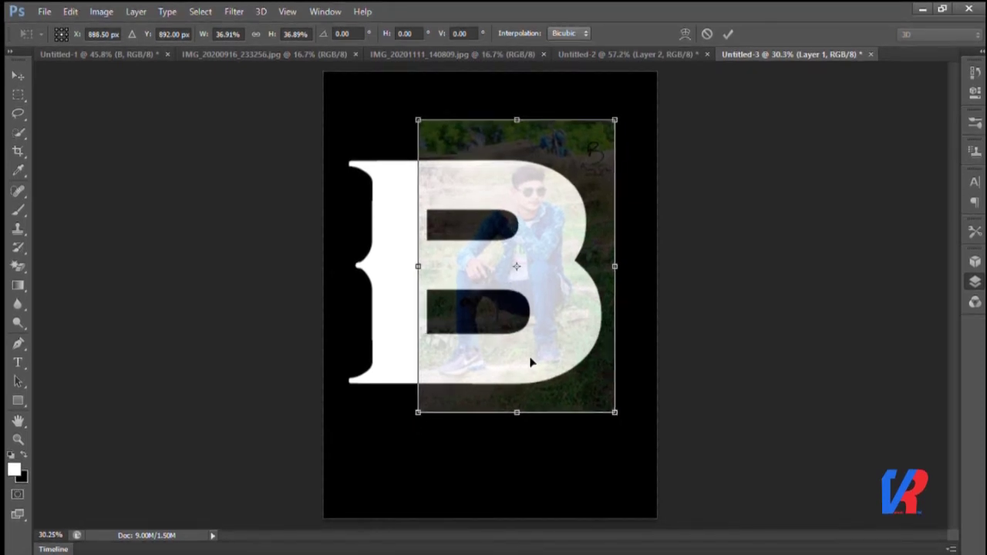
key(Return)
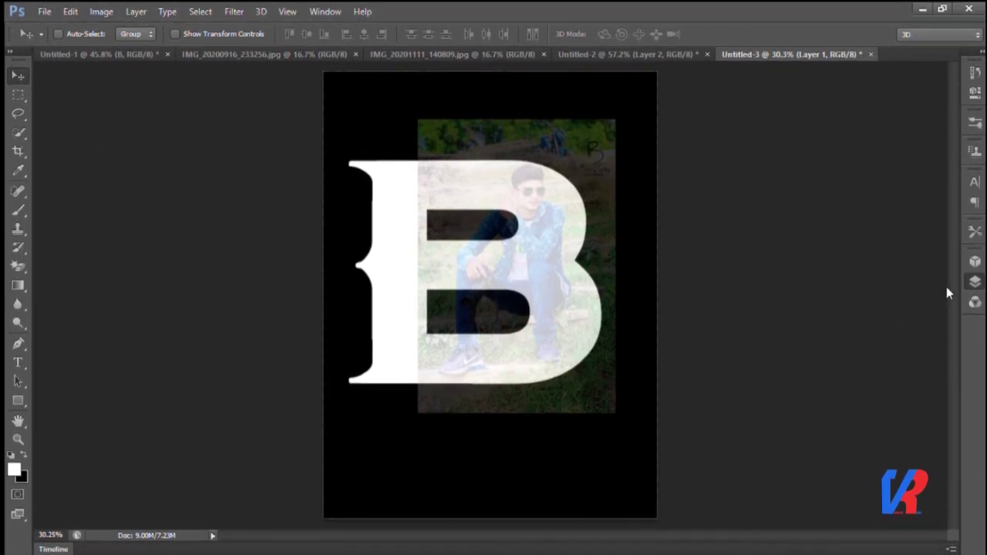
Restore the photo to 100% opacity and load the letter B's outline as a selection
key(0)
scroll(938, 385, up, 1)
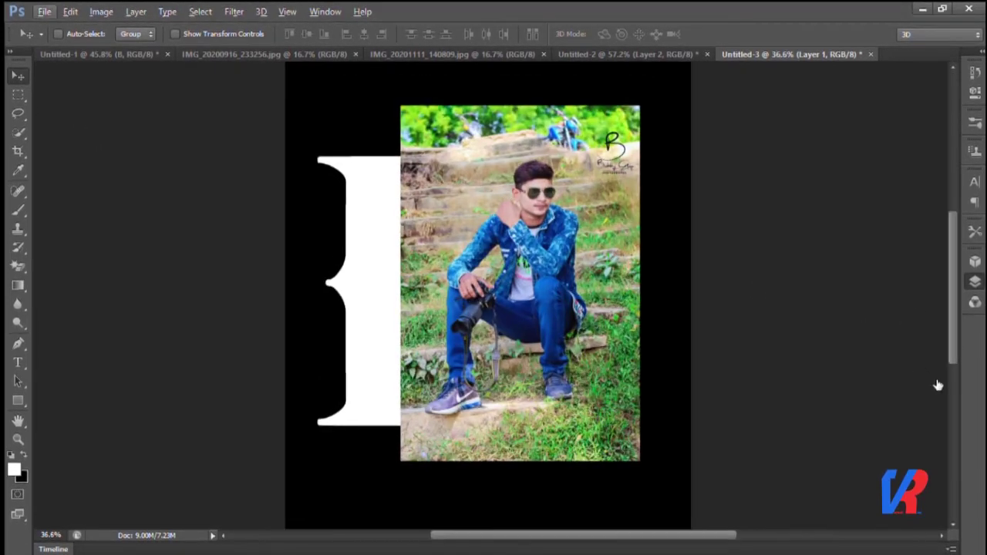
key(alt+bracketleft)
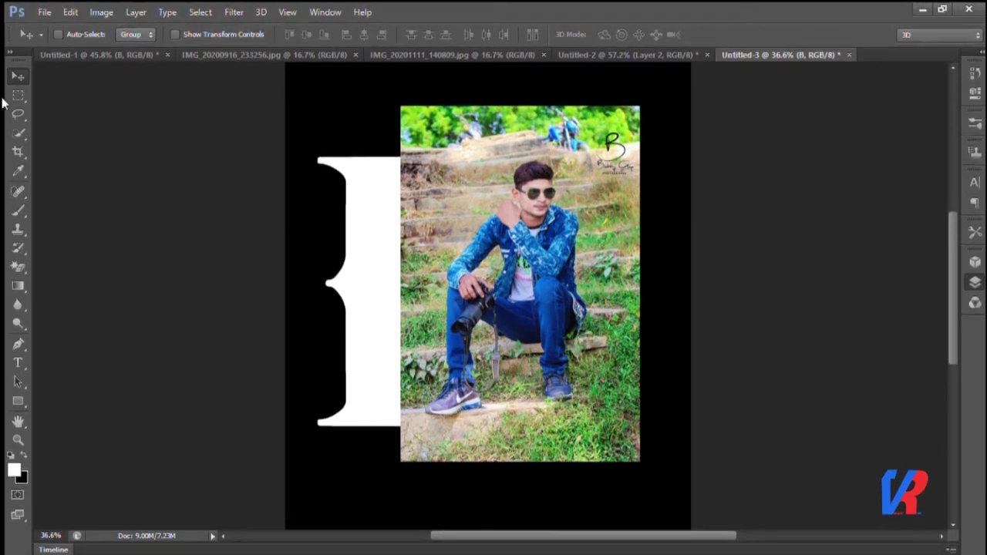
key(ctrl+alt+2)
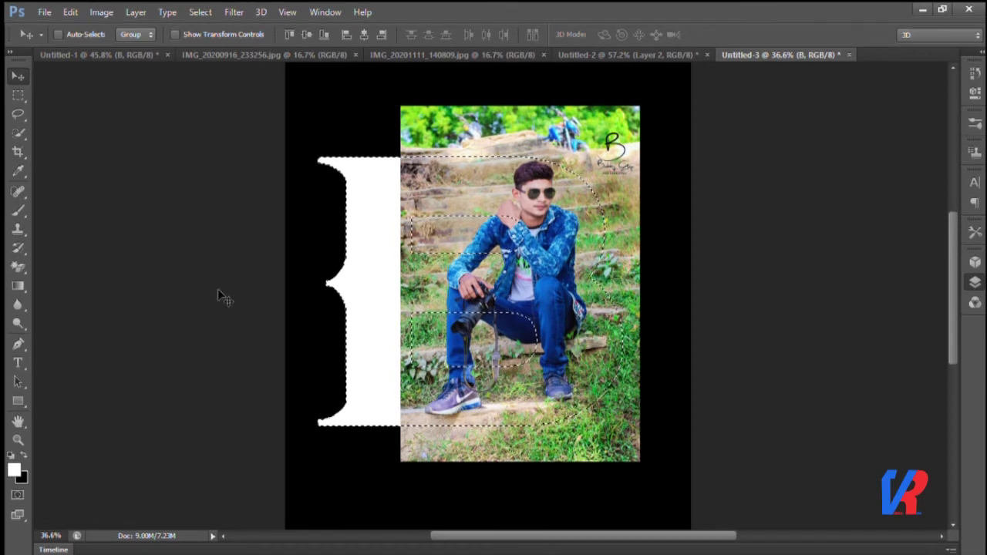
click(18, 267)
key(shift+e)
Invert the selection, erase the photo outside the B, and deselect
key(ctrl+shift+i)
key(alt+bracketleft)
key(bracketright)
mouse_move(420, 164)
mouse_down()
mouse_move(664, 225)
mouse_move(657, 143)
mouse_move(563, 502)
mouse_move(607, 467)
mouse_move(437, 348)
mouse_move(479, 247)
mouse_up()
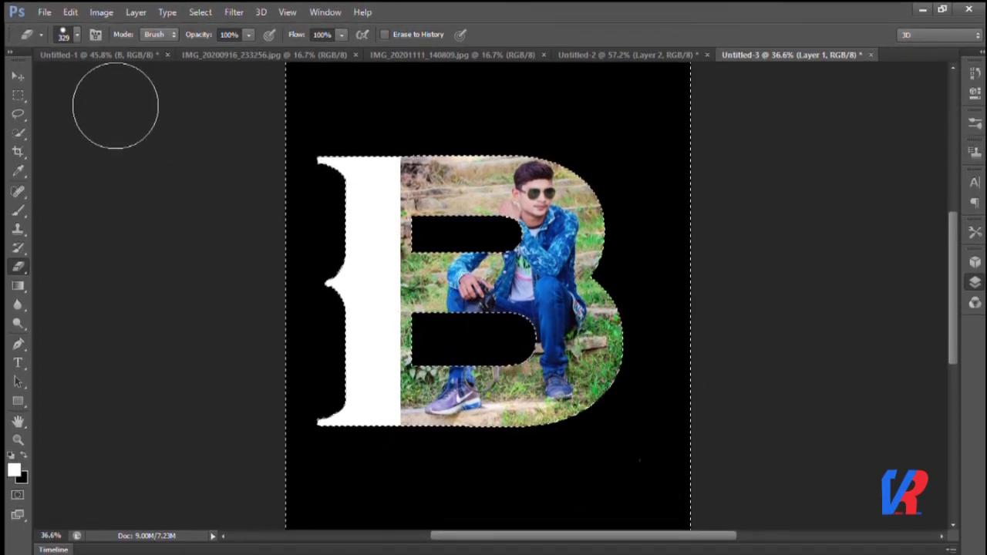
click(18, 76)
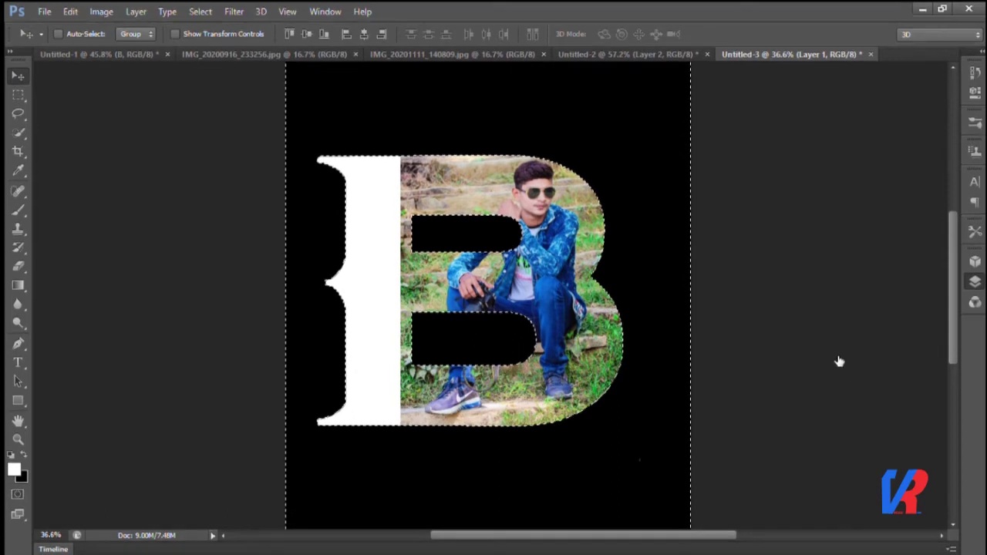
key(ctrl+d)
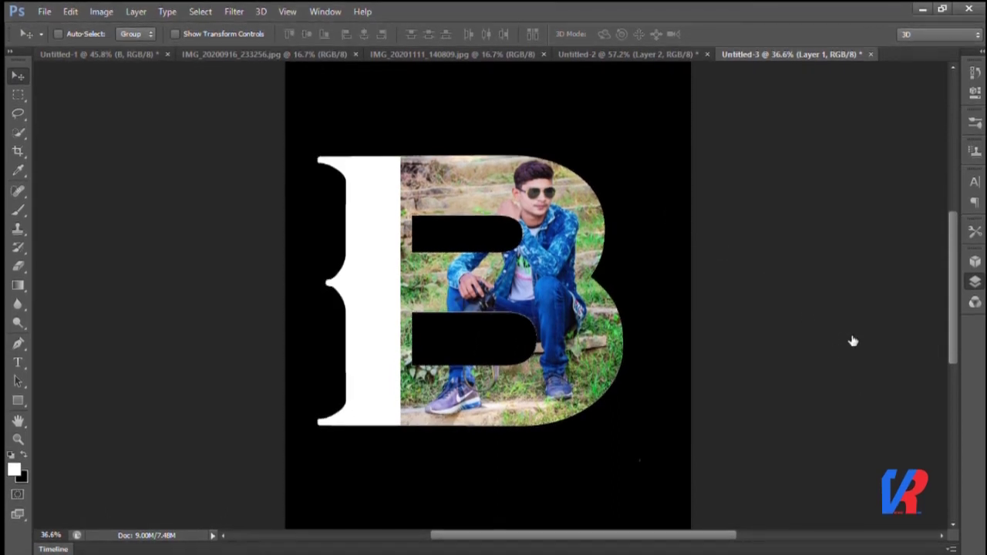
Enlarge the photo to about 119% and nudge it into place inside the B's right half
key(ctrl+t)
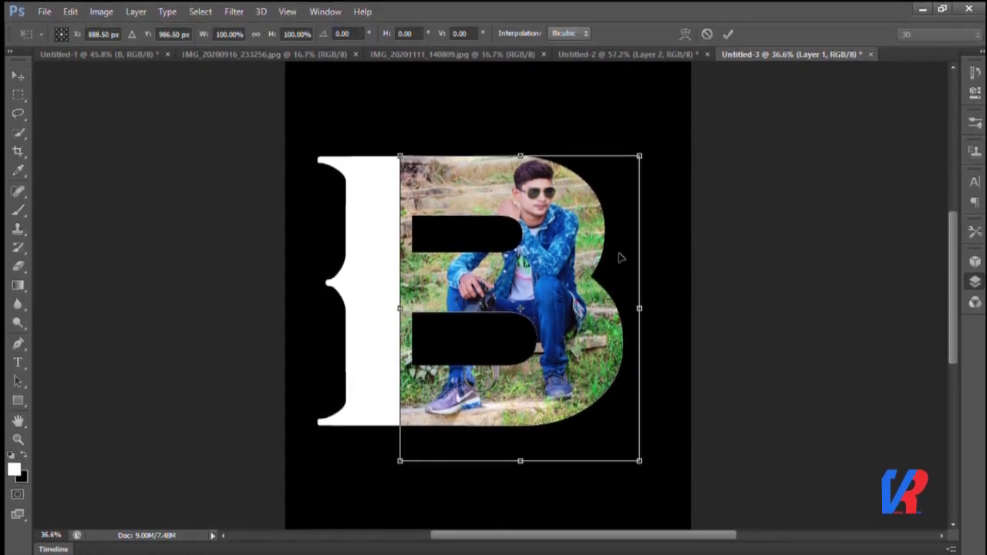
mouse_move(639, 156)
mouse_down()
mouse_move(682, 101)
mouse_move(692, 103)
mouse_up()
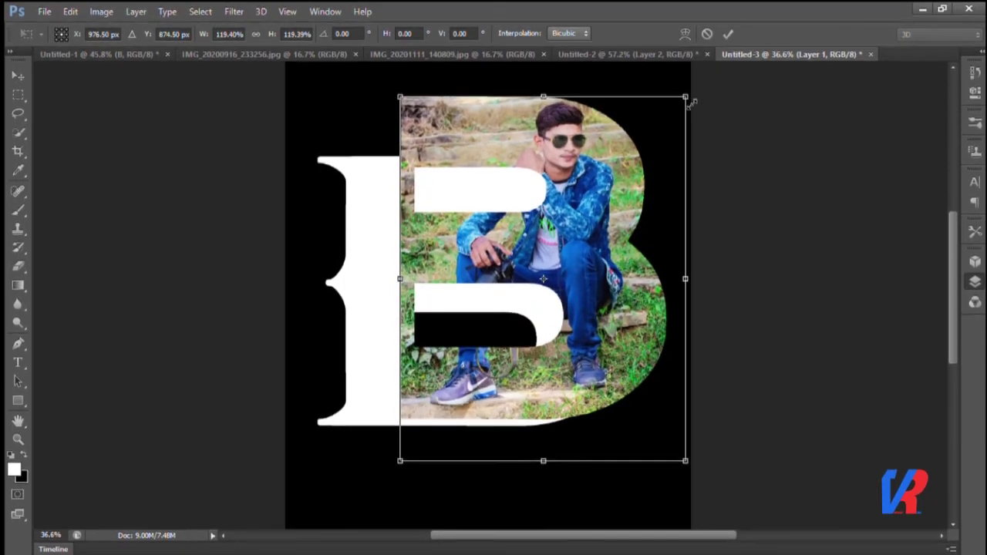
drag(556, 272, 559, 303)
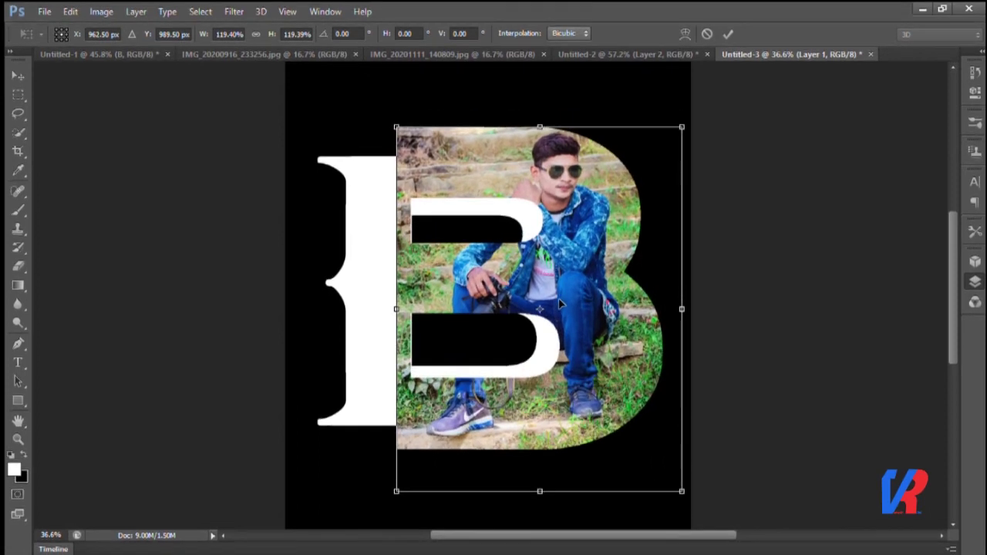
drag(561, 304, 558, 303)
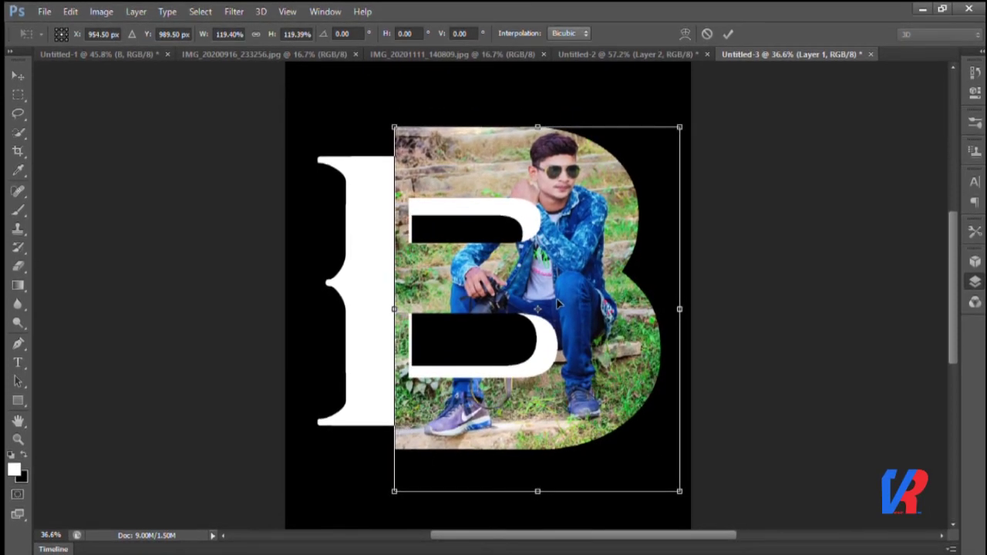
key(Return)
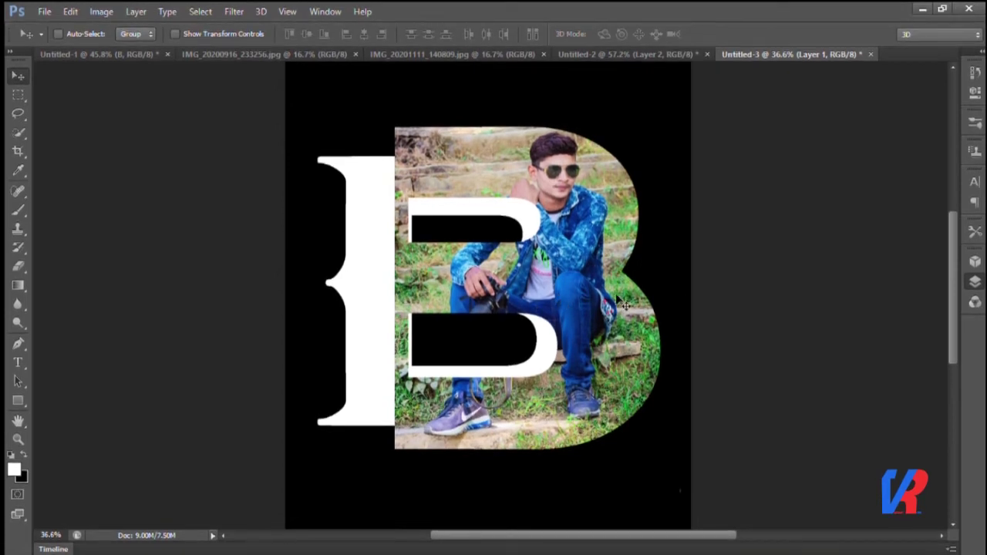
drag(624, 306, 627, 306)
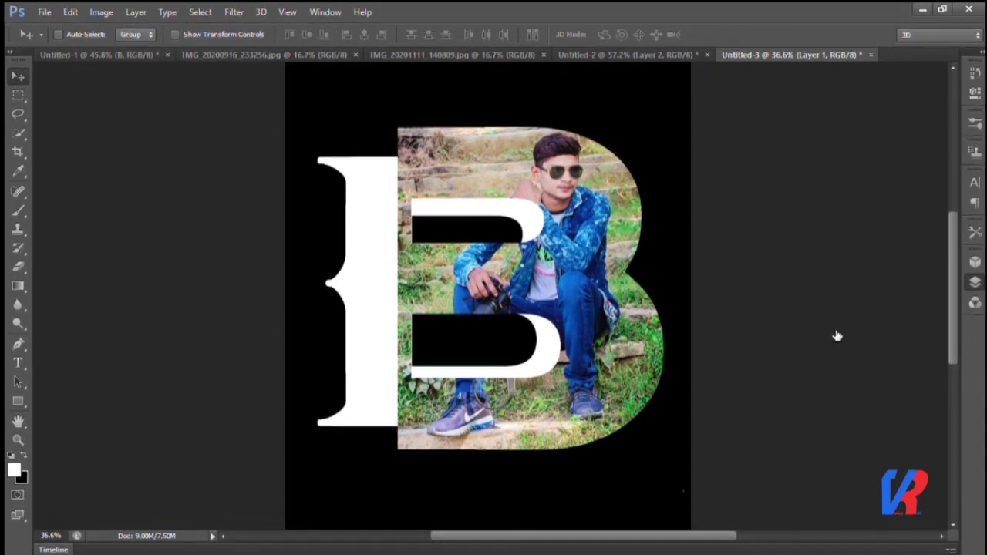
Give the white B layer a Bevel & Emboss shading style where it meets the photo
key(h)
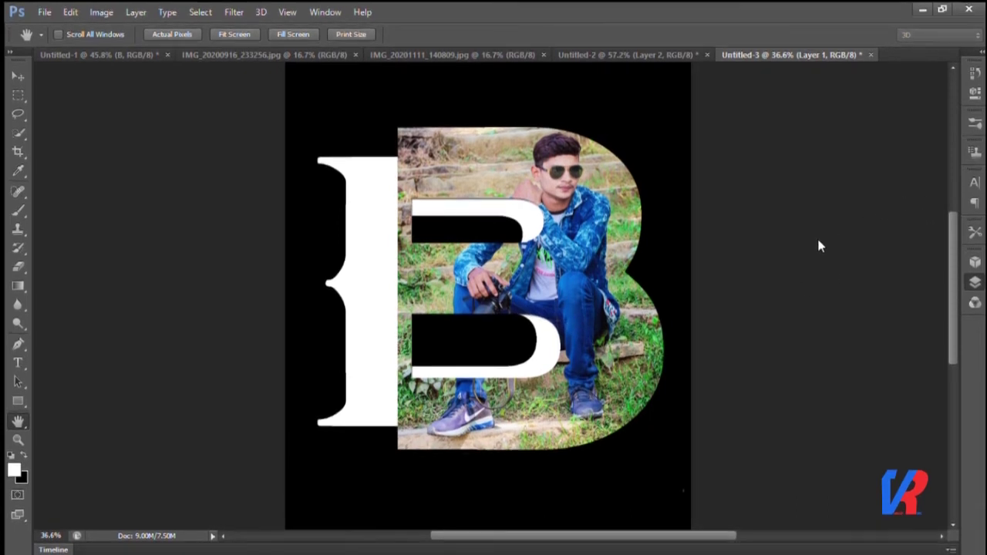
key(v)
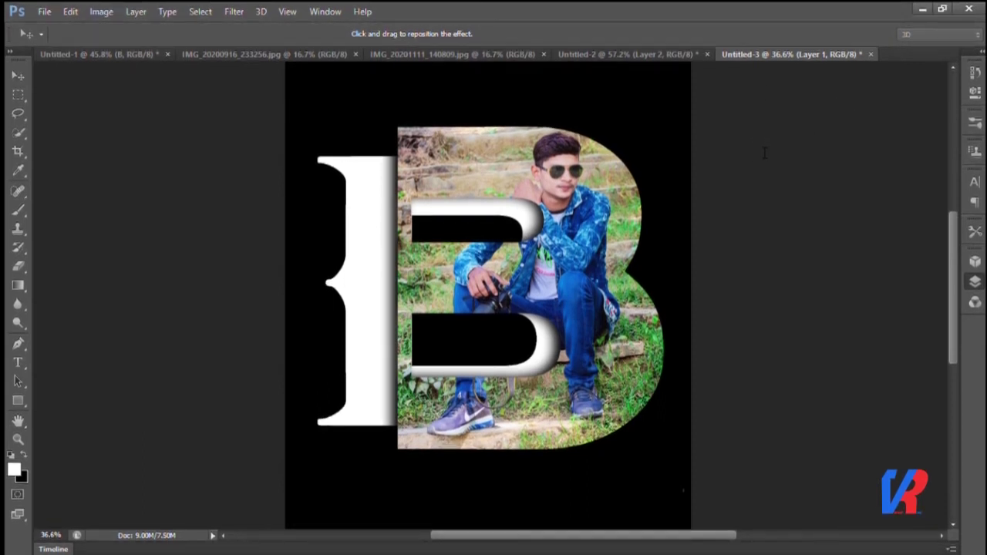
key(v)
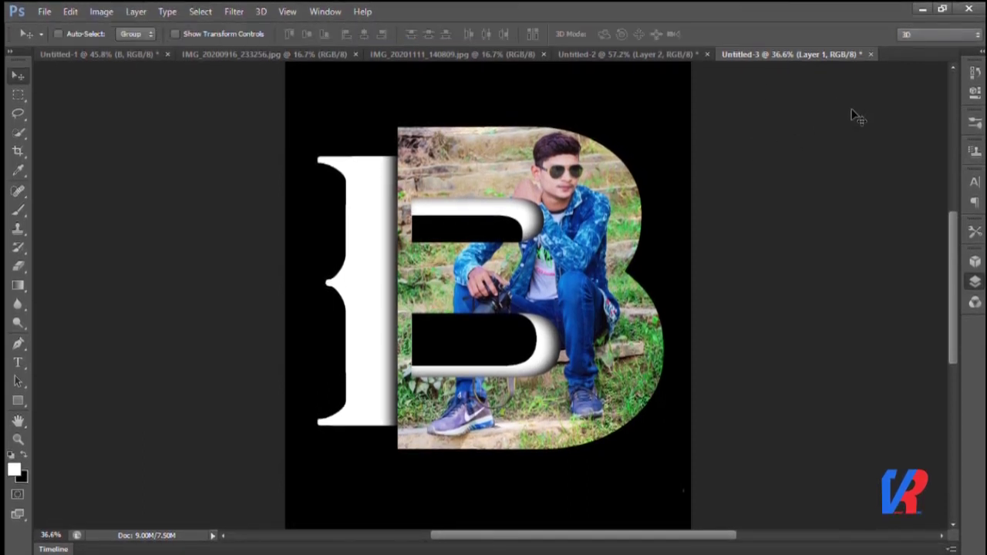
Copy the YouTube, Facebook and Instagram handle layers from Untitled-2 onto the poster below the B
click(600, 55)
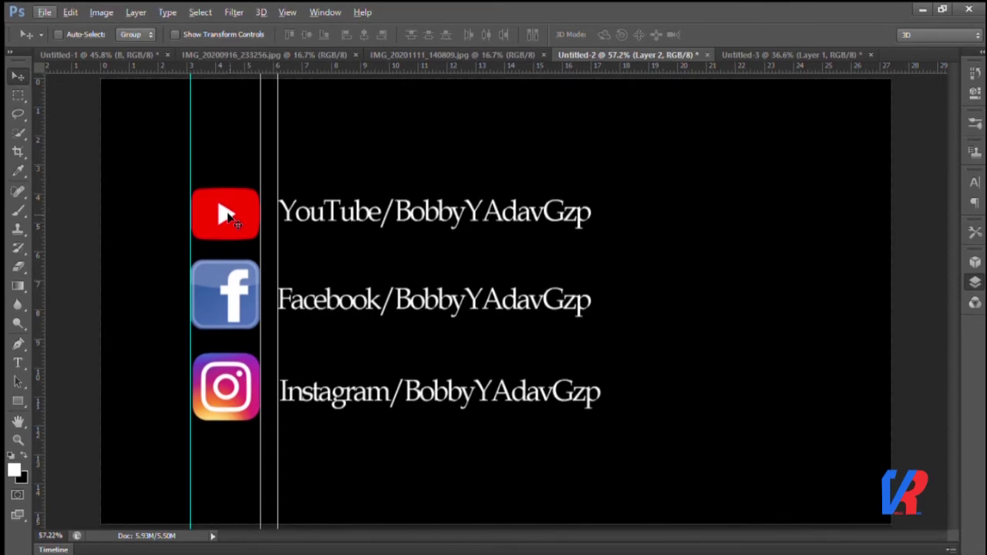
mouse_move(227, 214)
mouse_down()
mouse_move(271, 193)
mouse_move(249, 210)
mouse_up()
key(ctrl+alt+a)
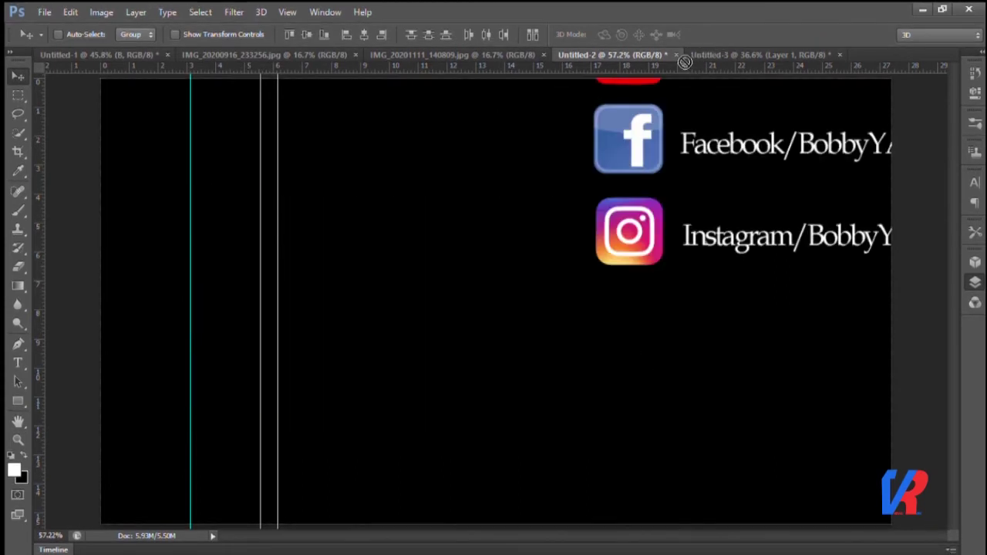
click(743, 55)
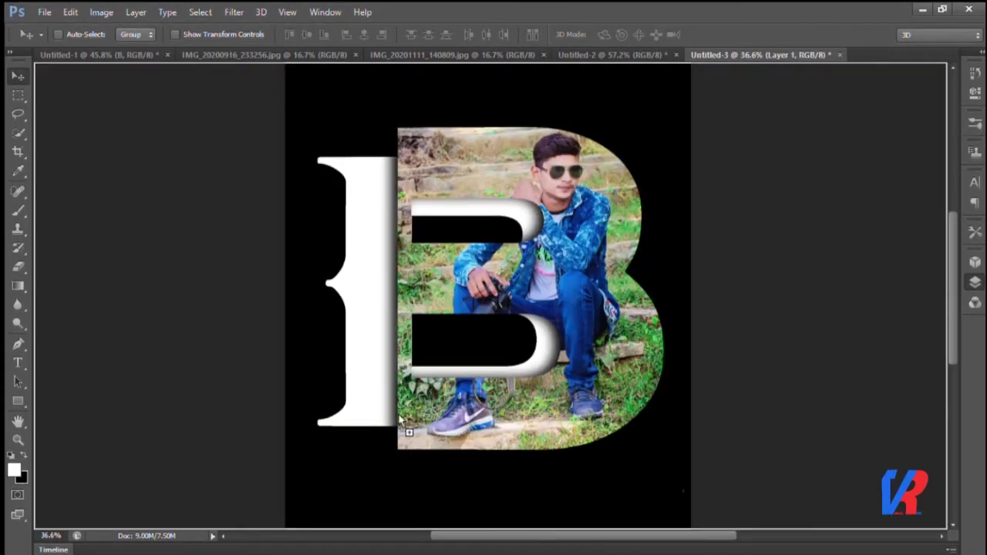
drag(745, 60, 362, 467)
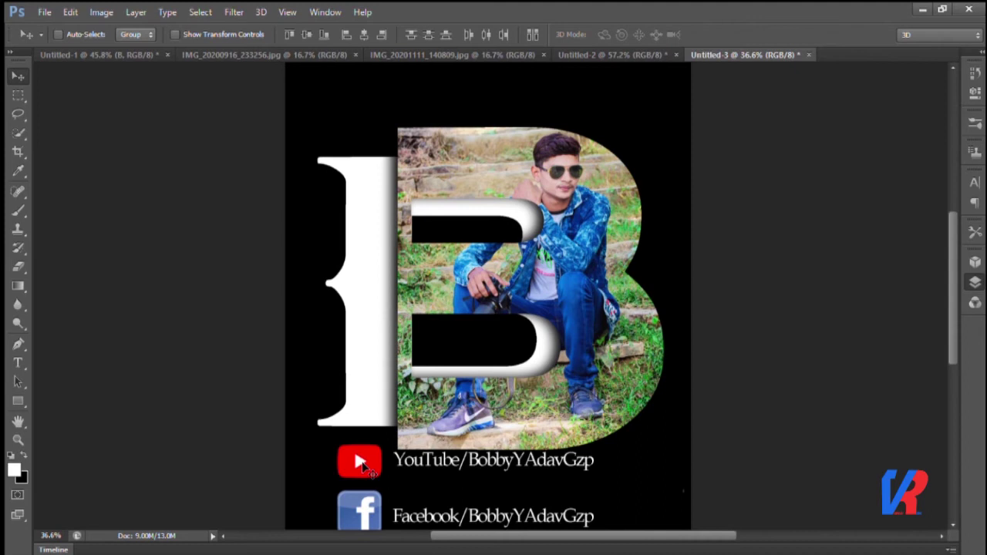
key(ctrl+0)
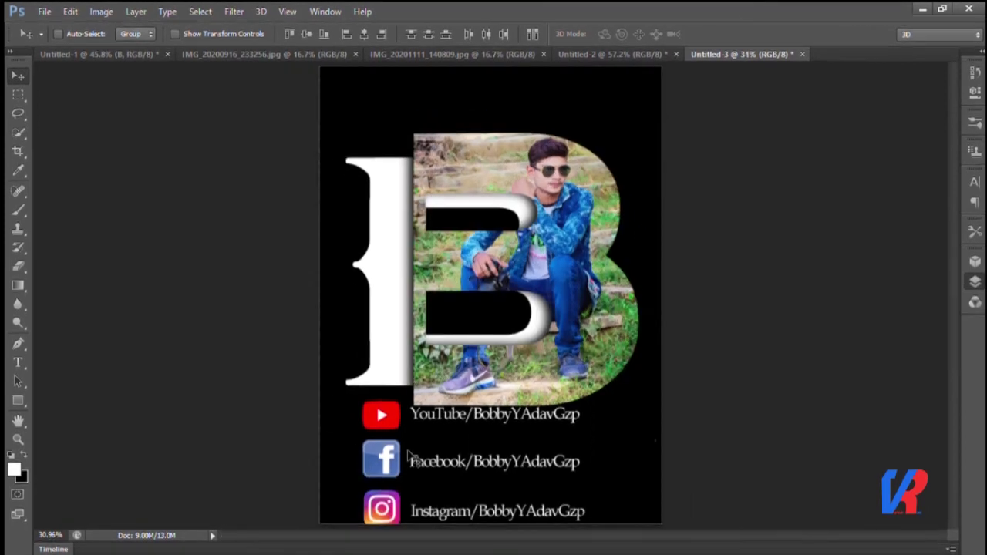
Scale the social-media group down to about 77%
key(ctrl+t)
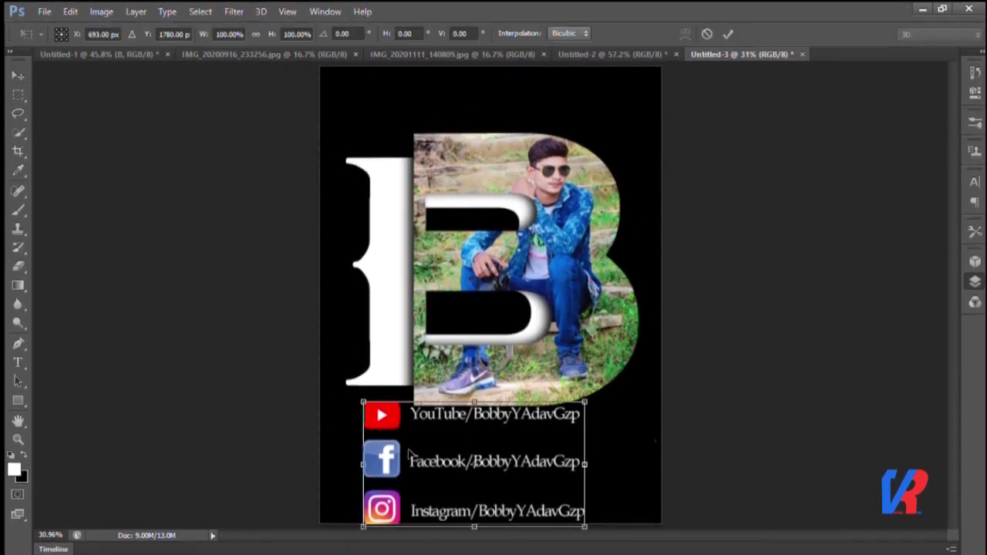
drag(362, 402, 408, 436)
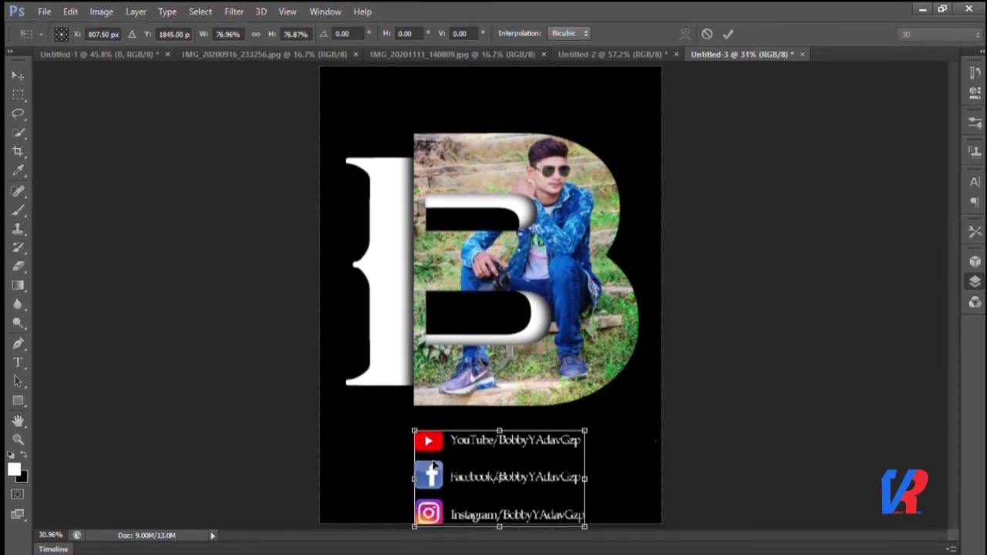
scroll(451, 478, up, 2)
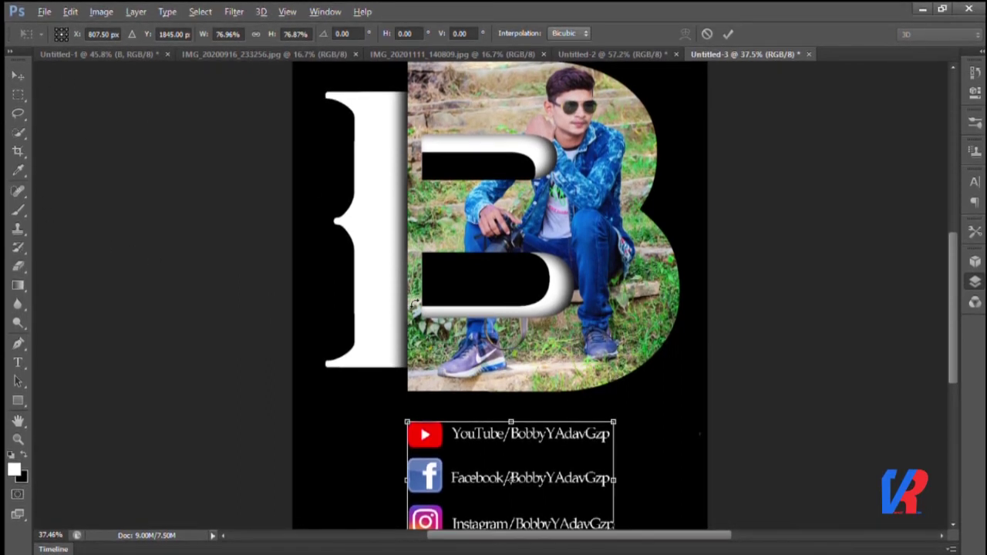
key(Return)
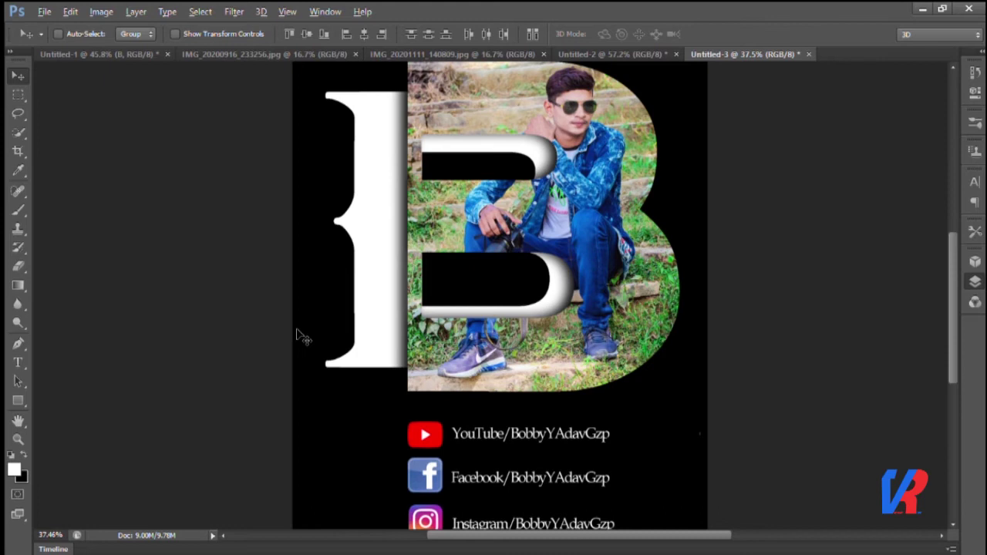
Show rulers and place a vertical guide along the photo's left edge
key(ctrl+r)
alt+scroll(386, 263, down, 1)
alt+scroll(379, 261, down, 1)
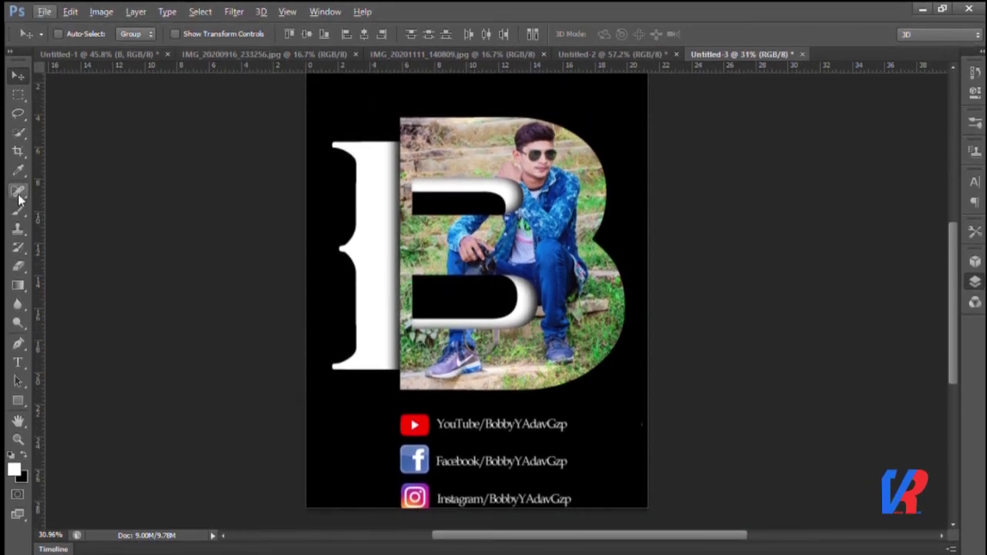
drag(36, 194, 419, 258)
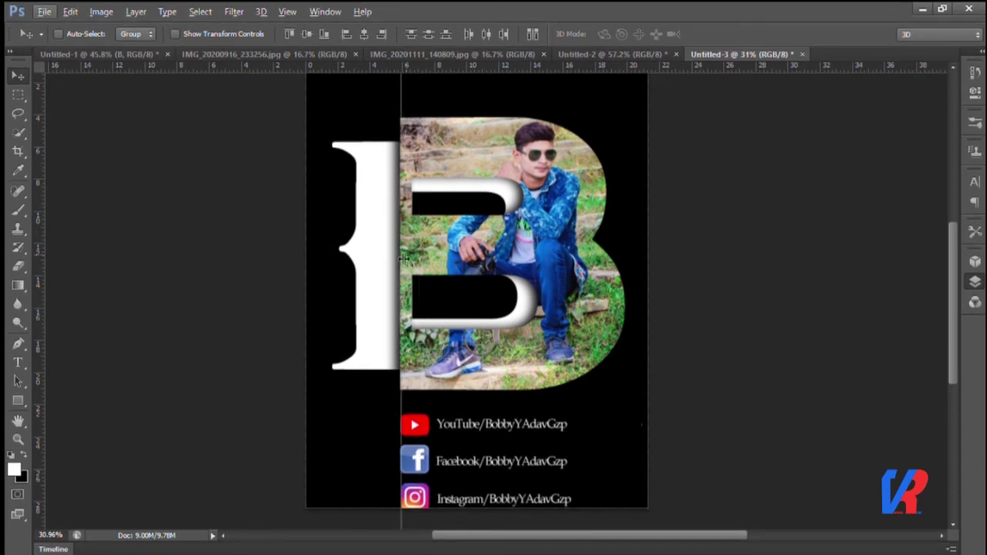
Zoom in and out to check the social icons sit flush with the vertical guide
alt+scroll(390, 284, up, 9)
scroll(391, 284, down, 2)
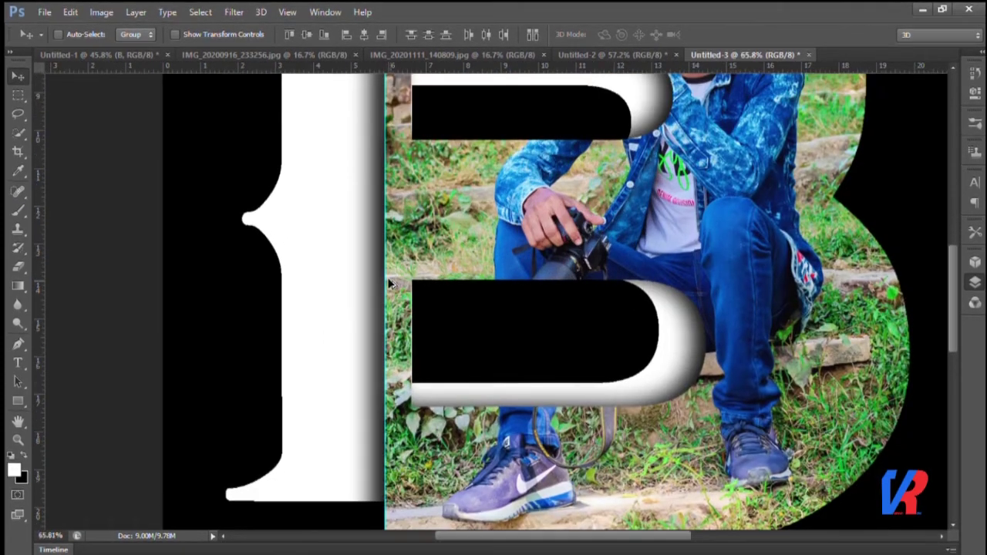
alt+scroll(391, 284, down, 3)
scroll(393, 287, down, 2)
scroll(395, 289, down, 2)
scroll(396, 288, down, 2)
alt+scroll(396, 288, up, 2)
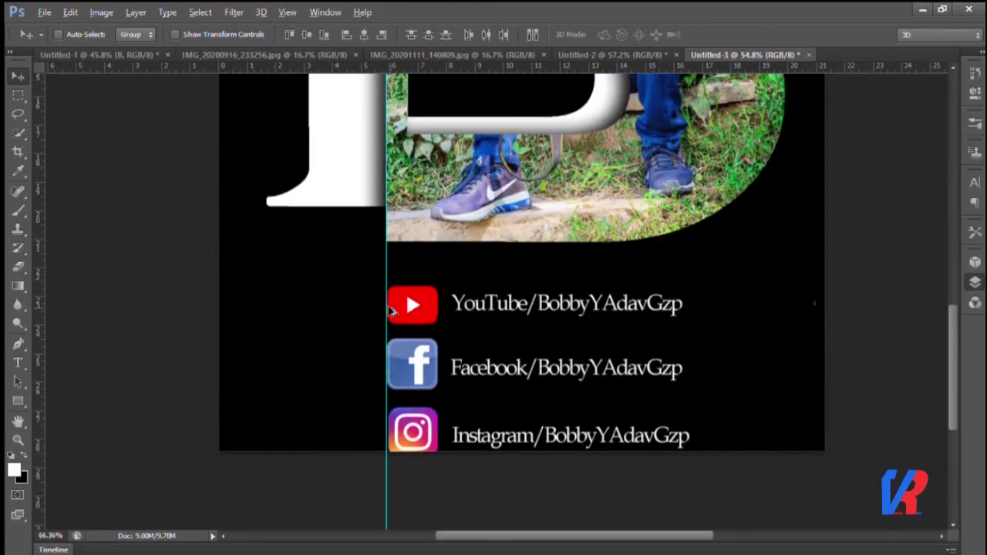
alt+scroll(430, 293, up, 1)
scroll(429, 269, down, 1)
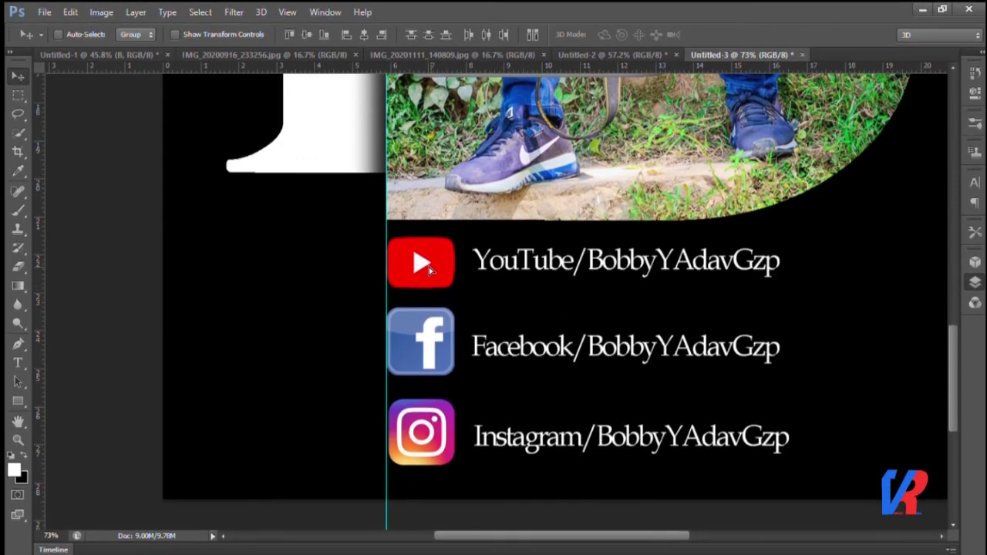
alt+scroll(393, 301, down, 3)
alt+scroll(390, 304, down, 1)
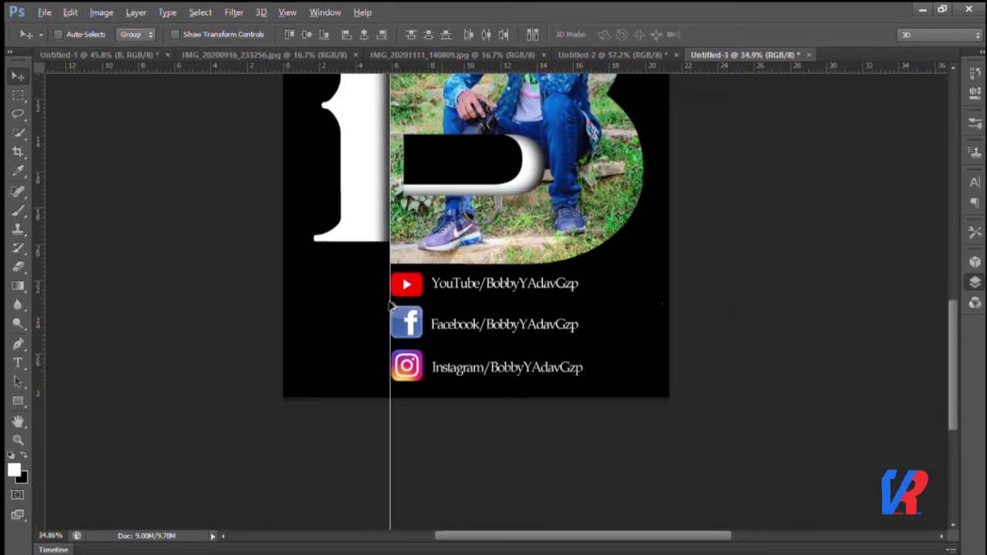
scroll(391, 304, up, 2)
scroll(524, 373, up, 2)
scroll(527, 378, up, 1)
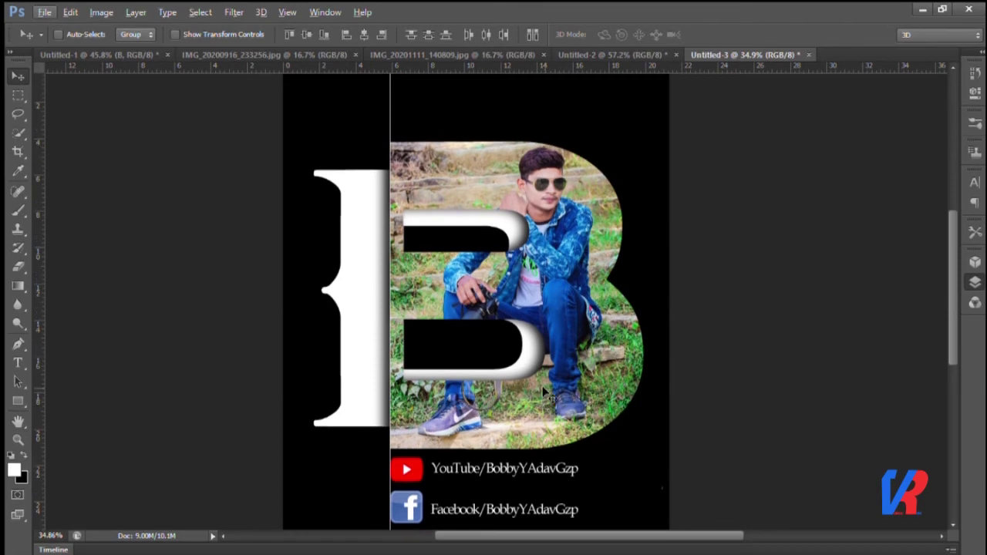
scroll(527, 377, up, 1)
scroll(552, 392, down, 3)
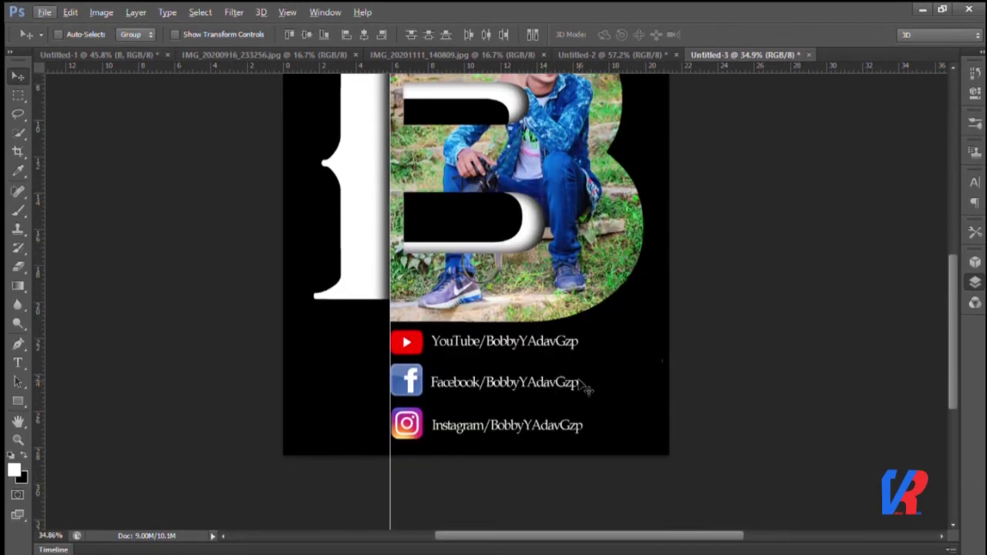
scroll(442, 354, up, 1)
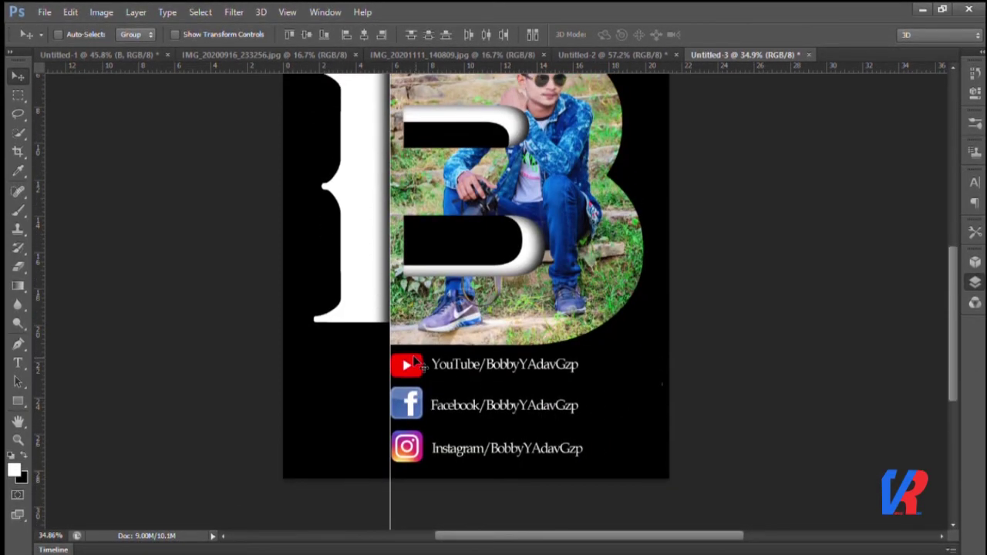
scroll(412, 354, up, 2)
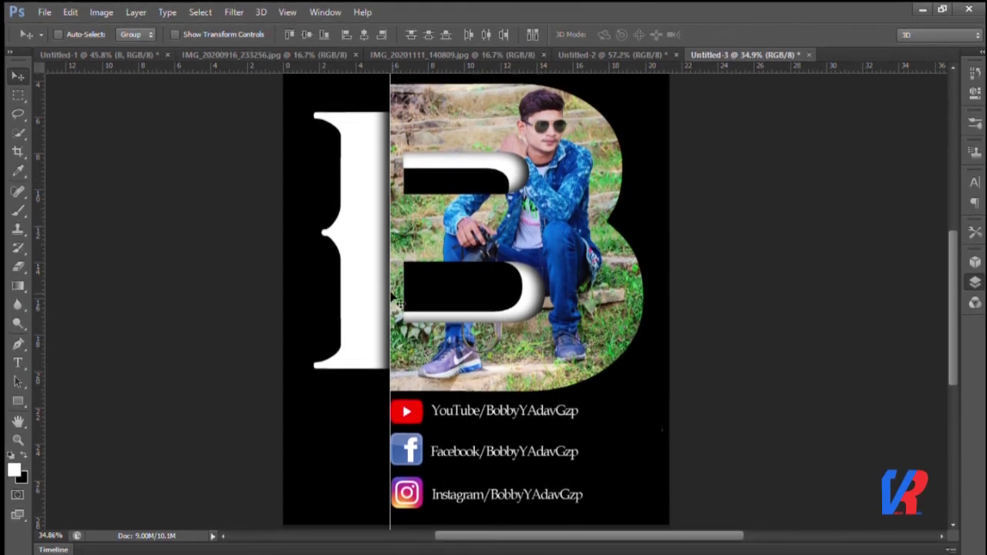
scroll(391, 301, up, 3)
scroll(401, 307, up, 3)
scroll(410, 312, up, 2)
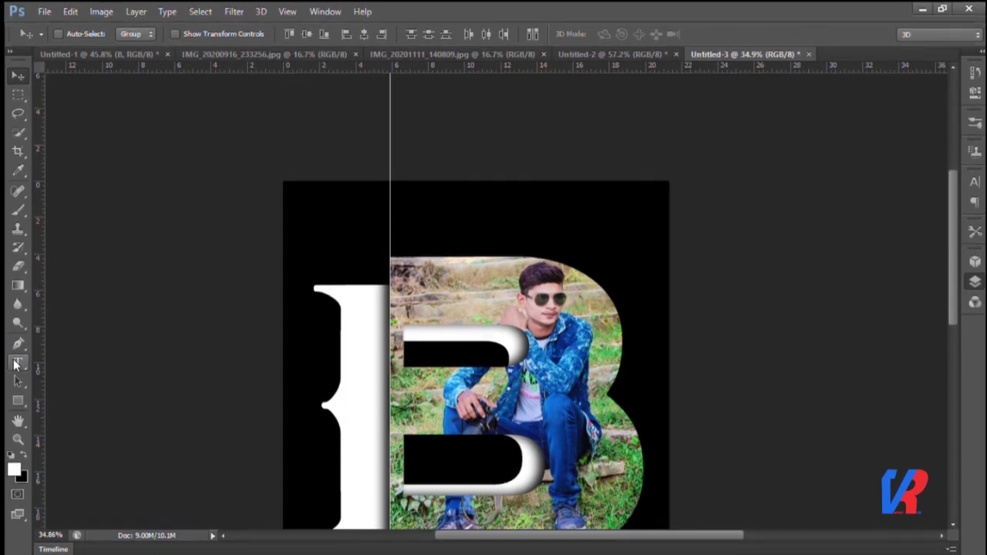
click(17, 363)
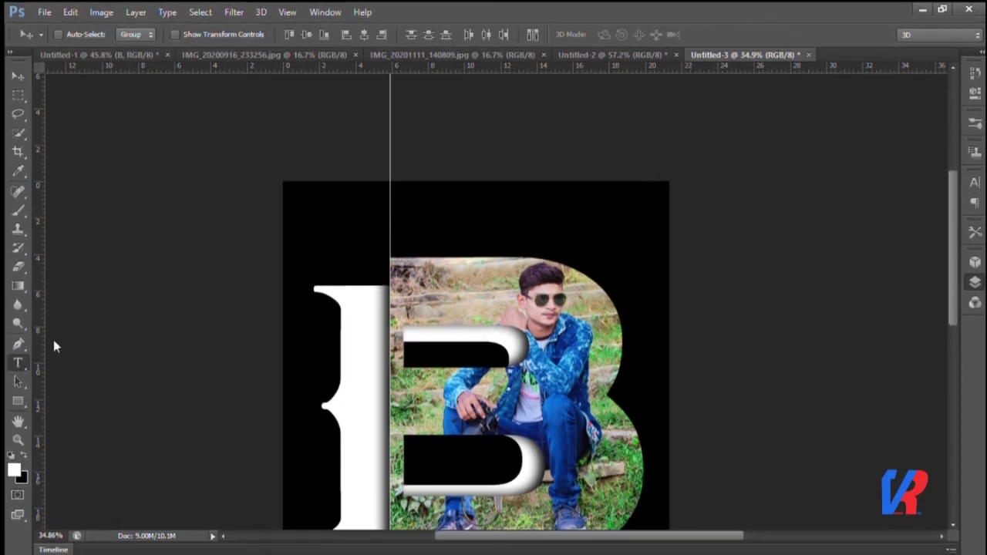
Type the subject's name above the B, shrink it to about 64.73 pt, and select it
click(399, 221)
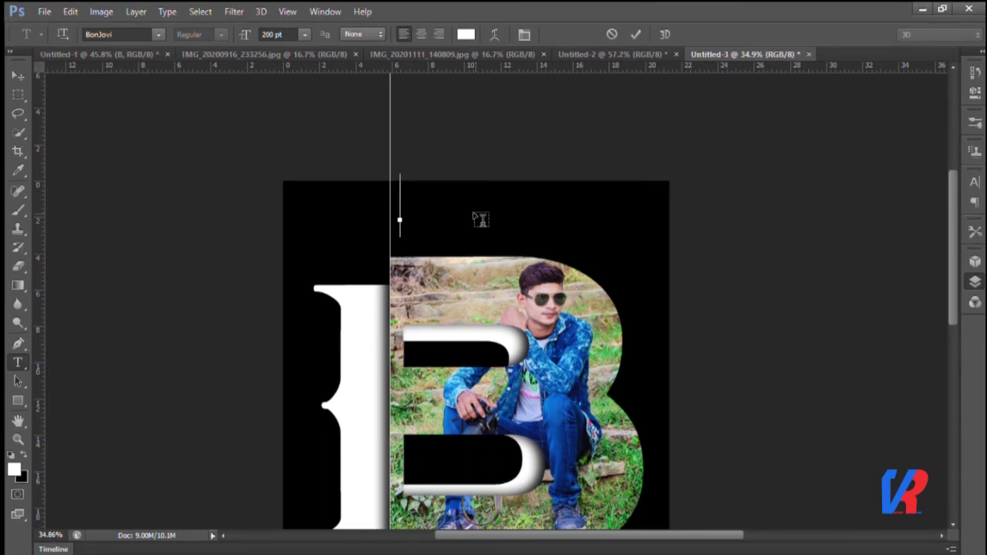
text(BO)
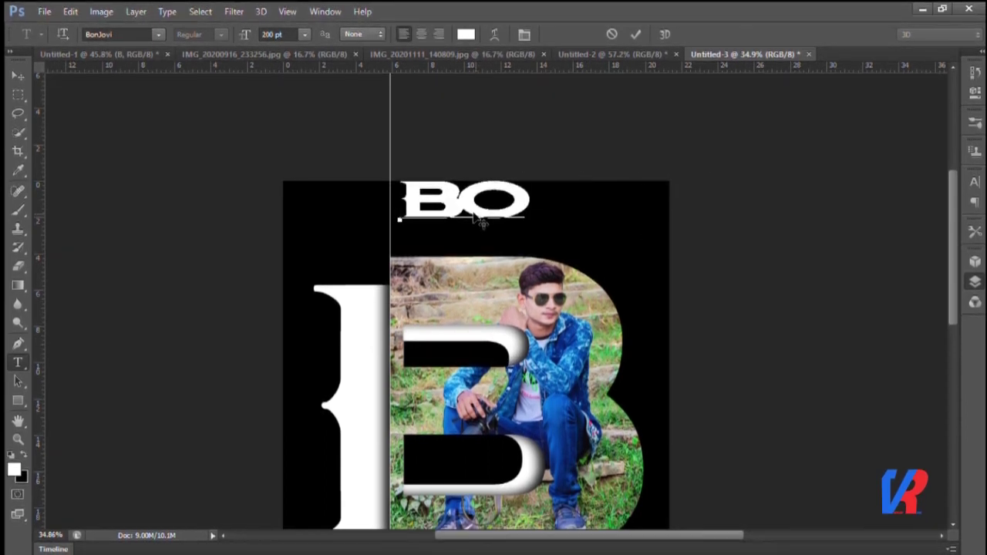
text(BBY)
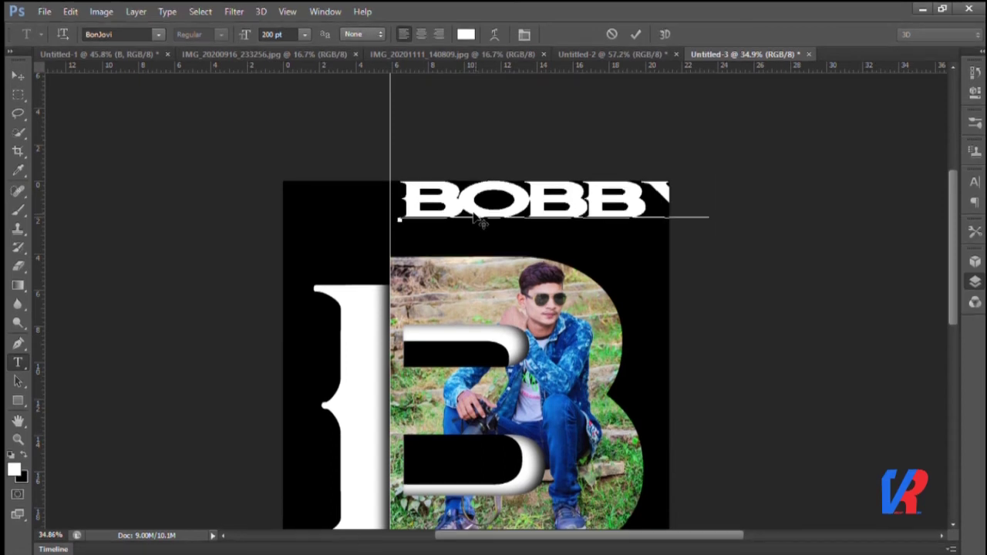
text(RAJA)
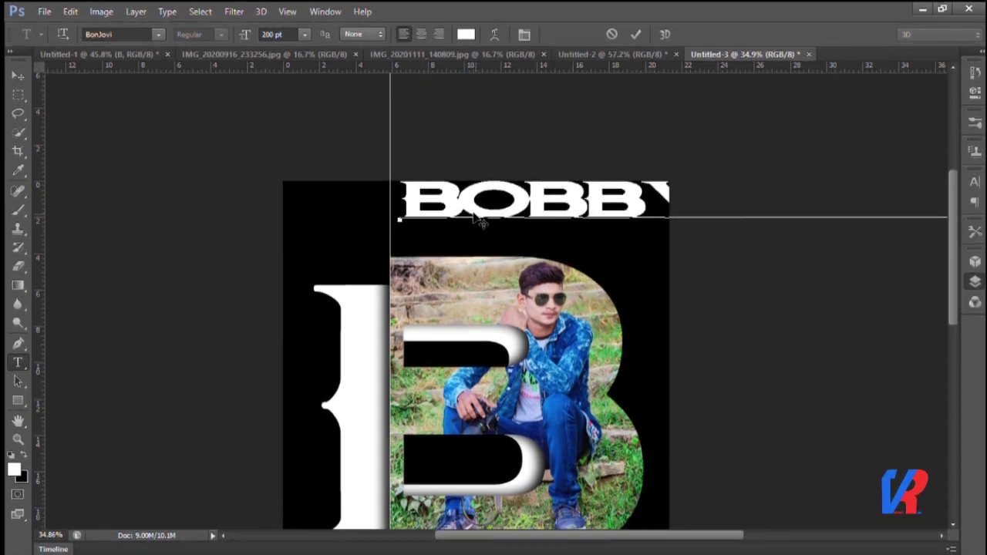
key(ctrl+minus)
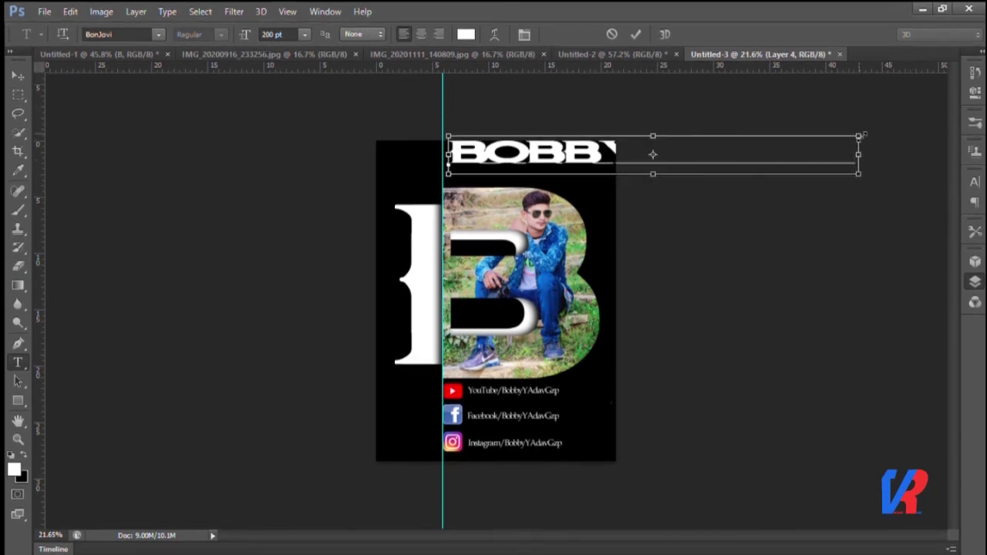
drag(864, 136, 587, 157)
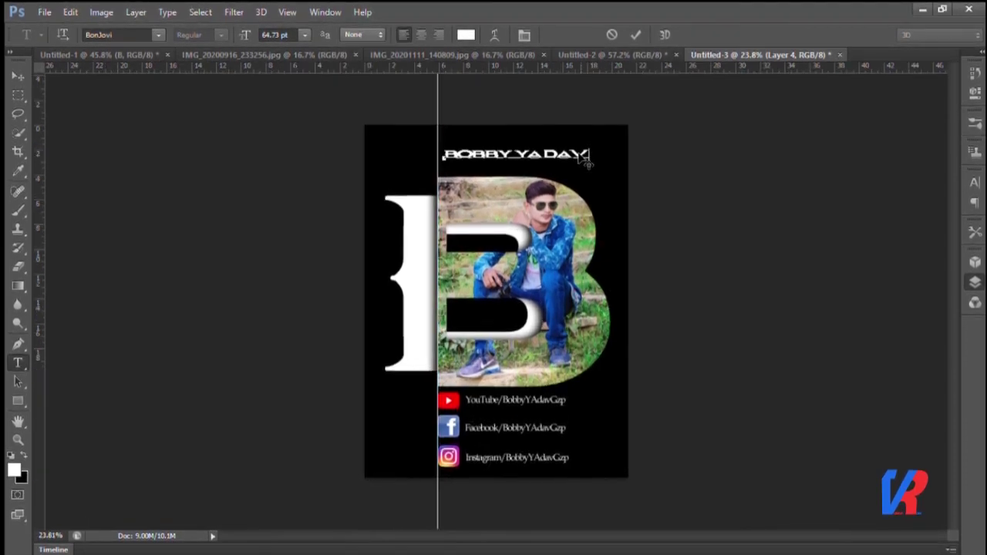
scroll(584, 155, up, 5)
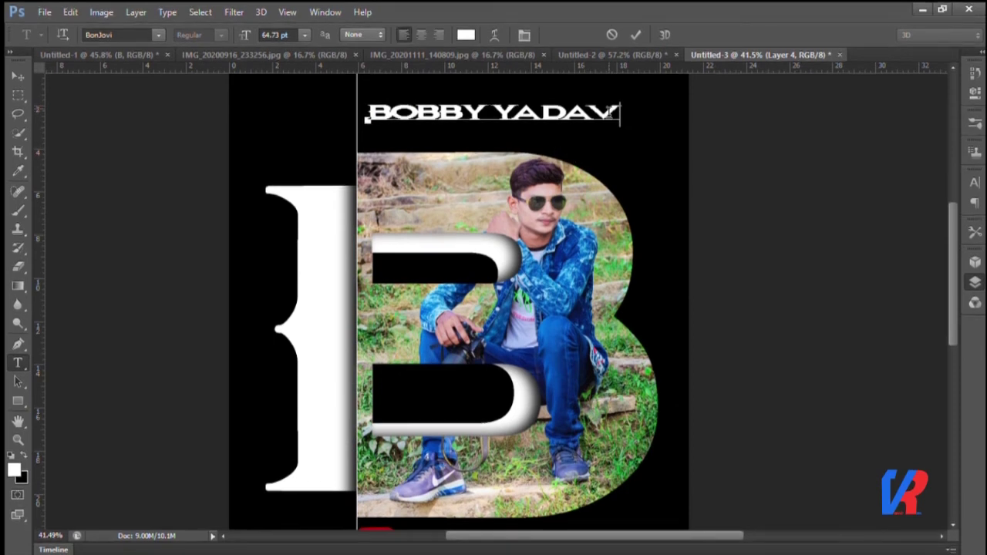
drag(620, 113, 352, 113)
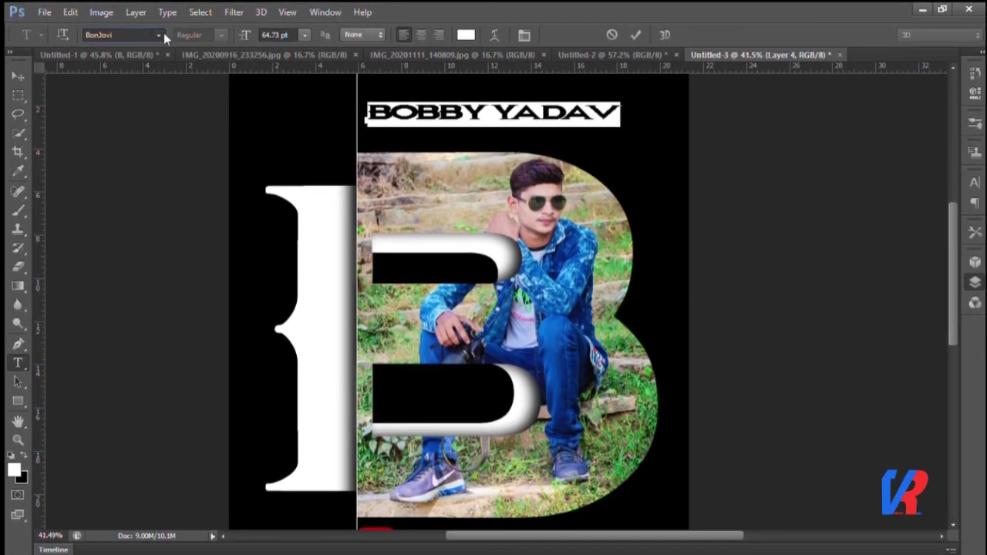
Try Borgsquad font variants on the name, then settle on Book Antiqua Regular
key(Down)
key(Down)
key(Down)
key(Down)
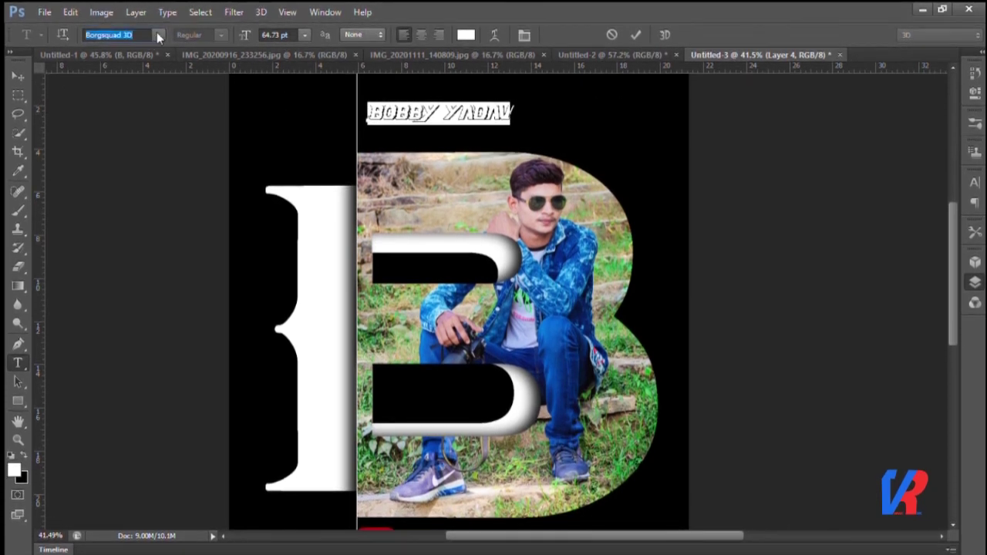
key(Down)
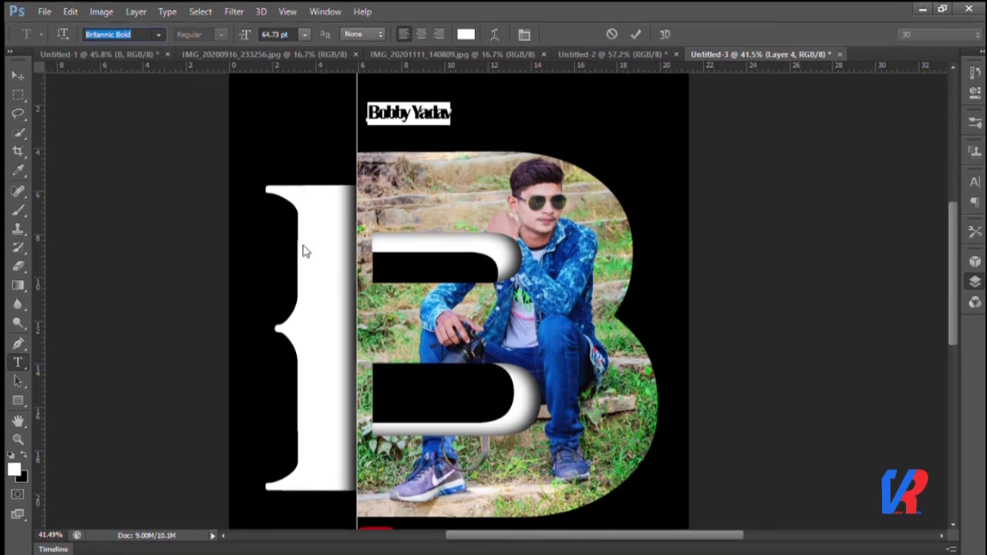
key(Up)
key(Up)
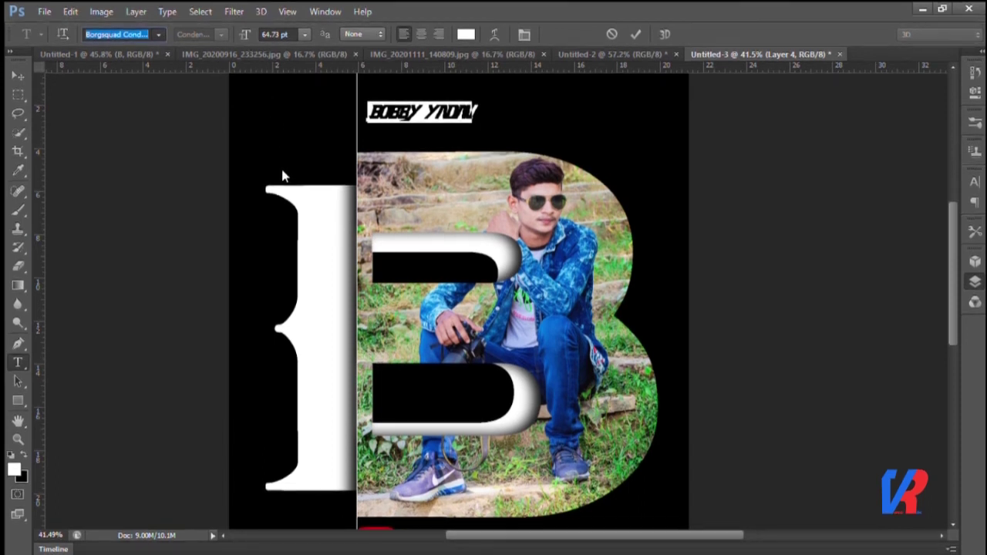
key(Up)
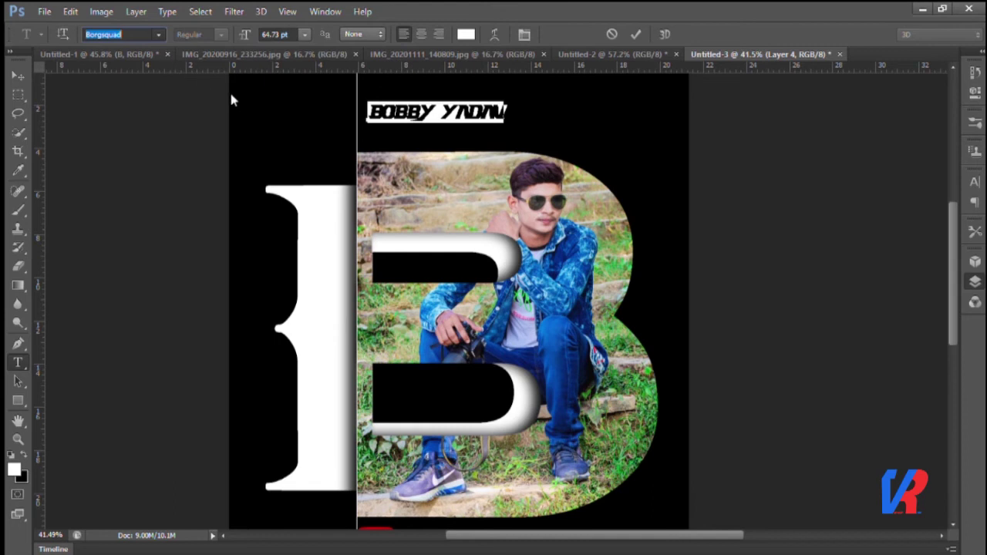
key(Down)
key(Down)
key(Down)
key(Down)
click(448, 116)
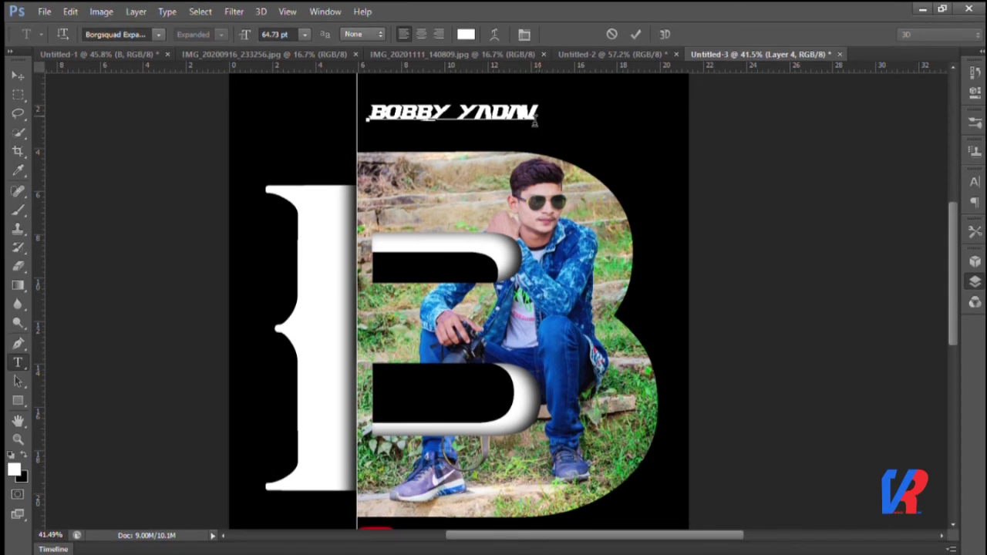
key(ctrl+a)
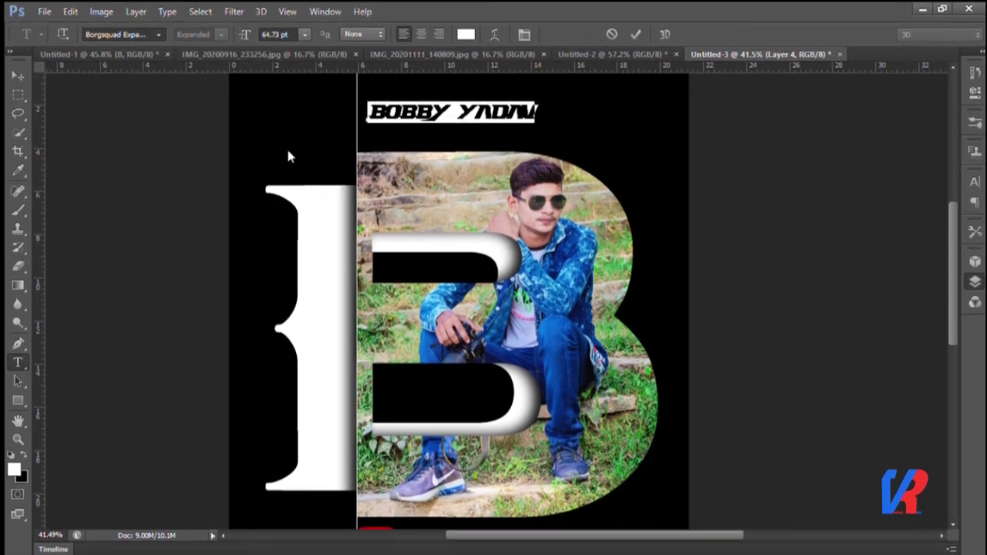
key(Up)
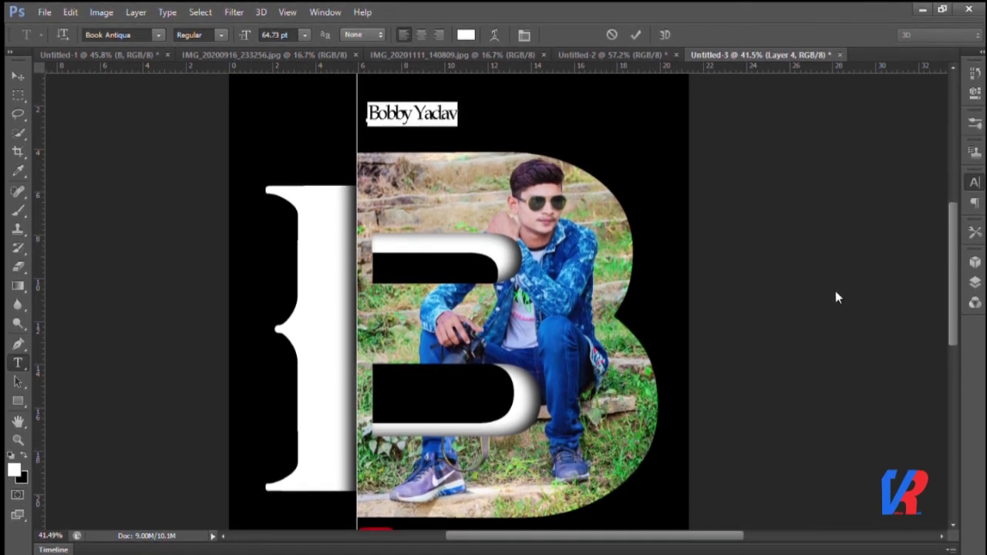
Make the name text all capitals in Bold font style
key(ctrl+shift+k)
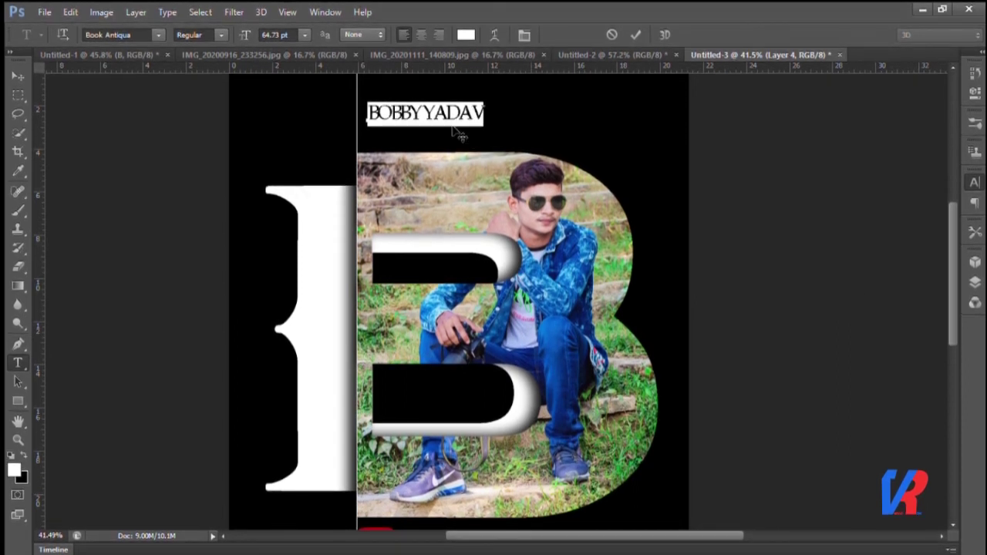
click(220, 34)
text(Bold)
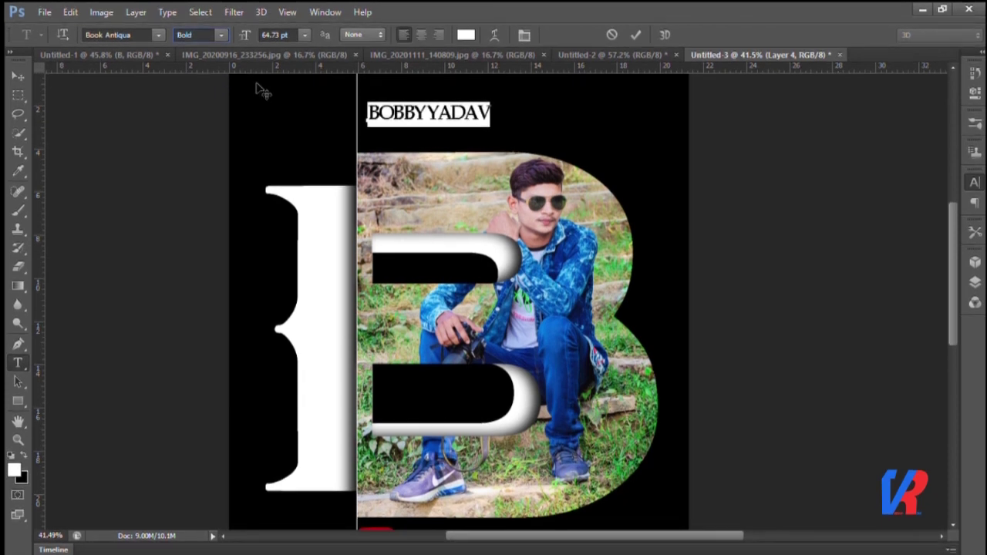
key(ctrl)
drag(496, 134, 603, 175)
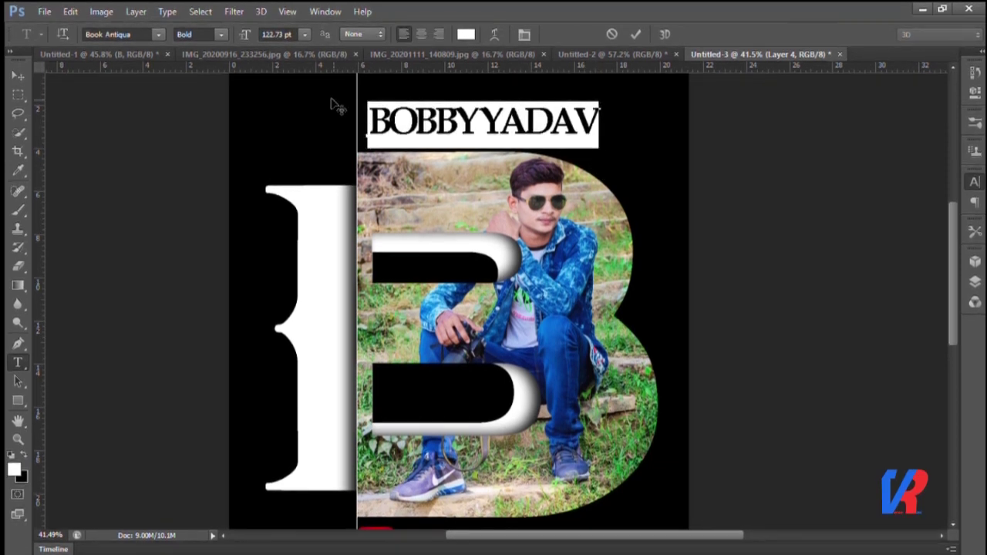
click(17, 75)
drag(420, 117, 411, 108)
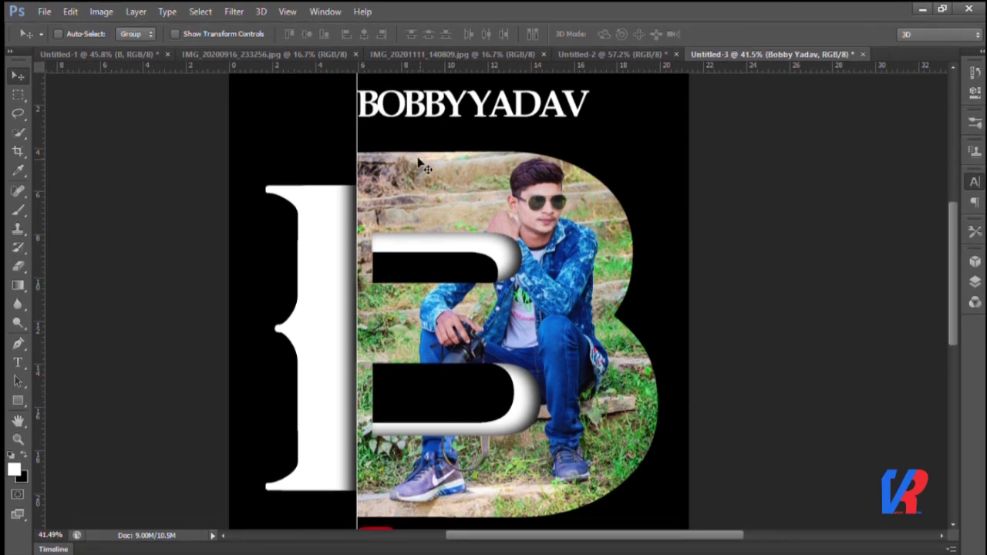
Nudge the BOBBYYADAV title slightly higher and zoom in and out to review the finished poster
key(ctrl+0)
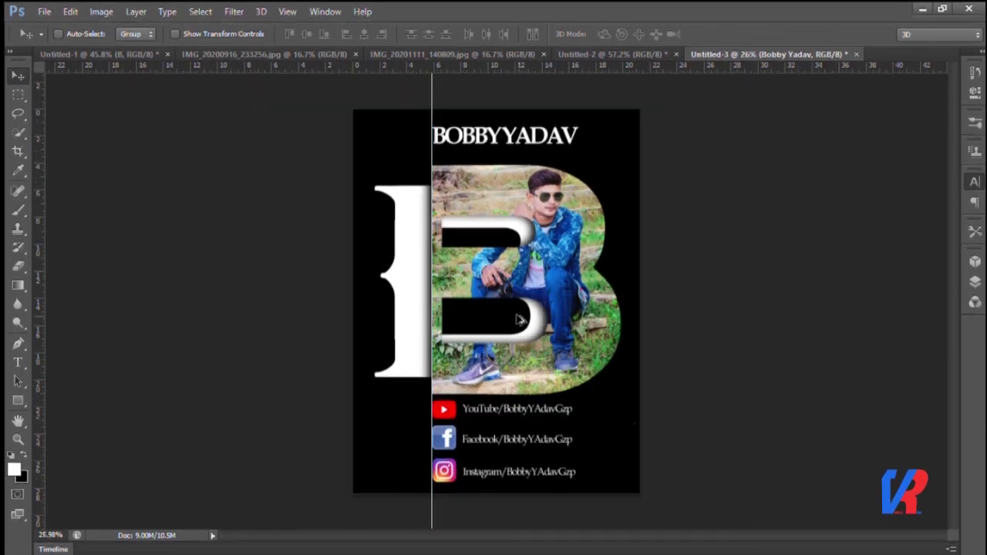
scroll(438, 116, up, 2)
scroll(438, 116, up, 2)
scroll(421, 121, up, 2)
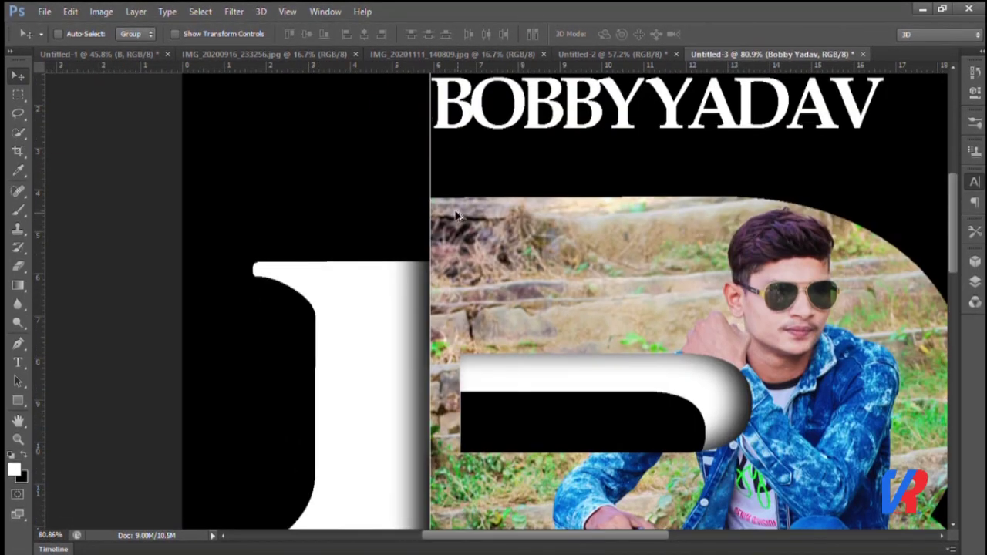
scroll(445, 132, up, 2)
scroll(445, 133, up, 1)
scroll(445, 143, down, 2)
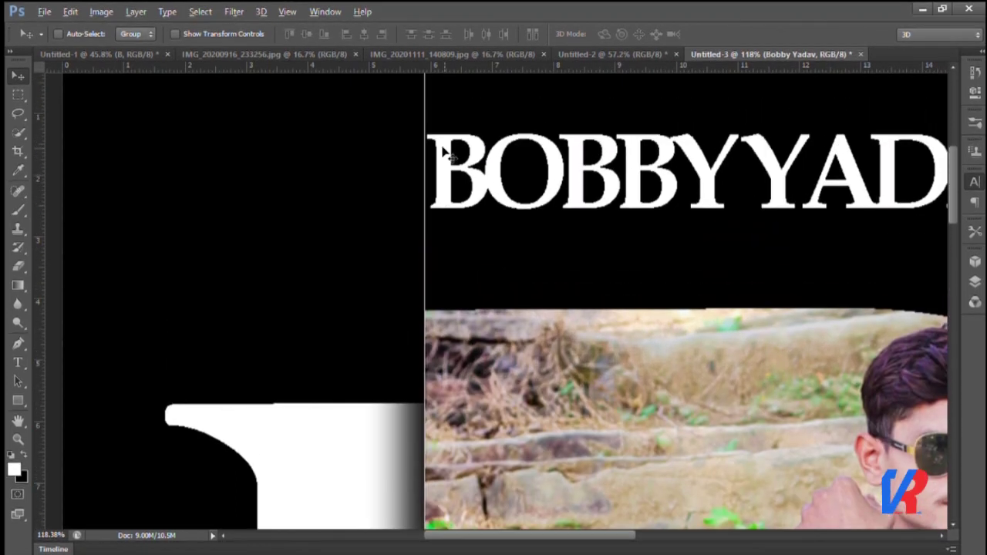
scroll(447, 155, down, 1)
scroll(447, 157, down, 5)
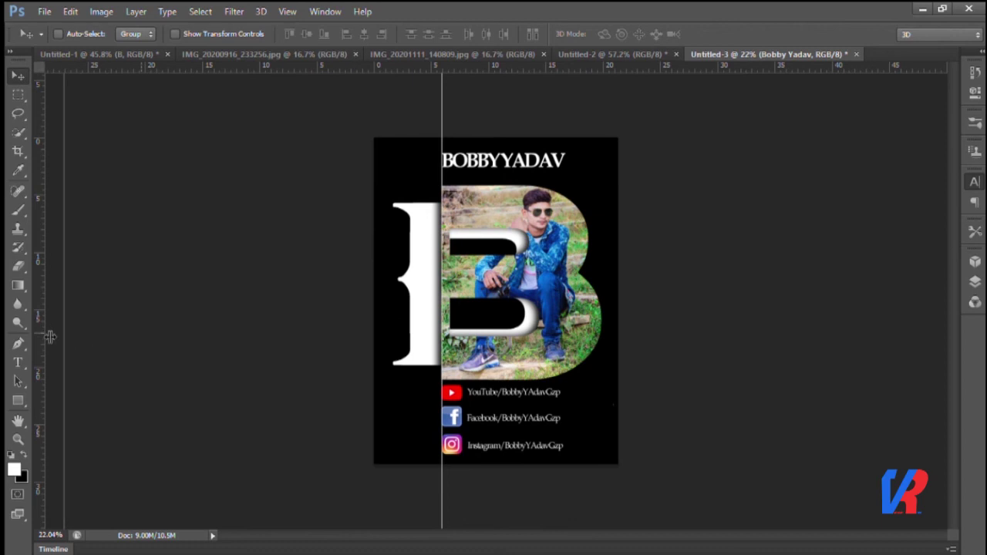
scroll(393, 331, down, 1)
scroll(584, 438, down, 1)
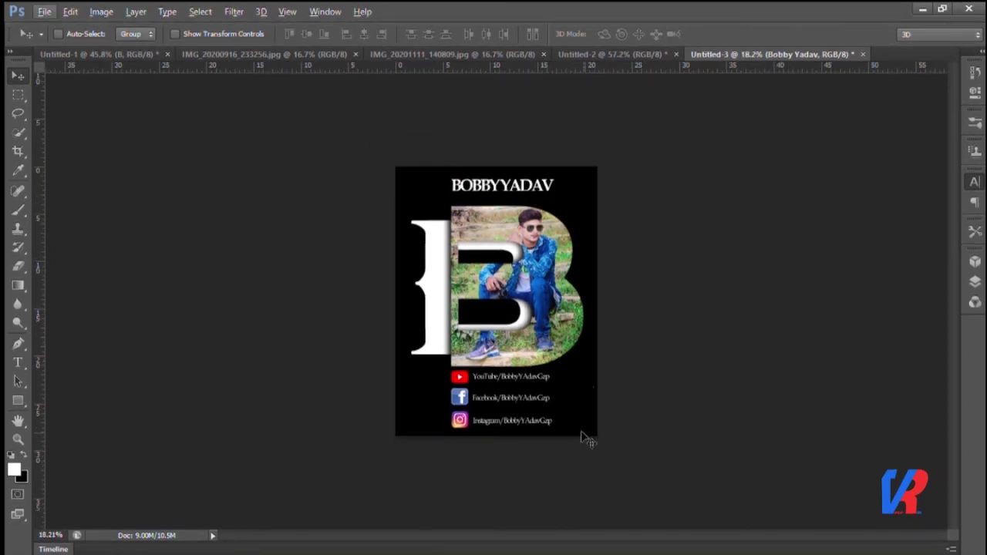
scroll(439, 412, up, 2)
scroll(436, 347, up, 2)
scroll(434, 308, up, 1)
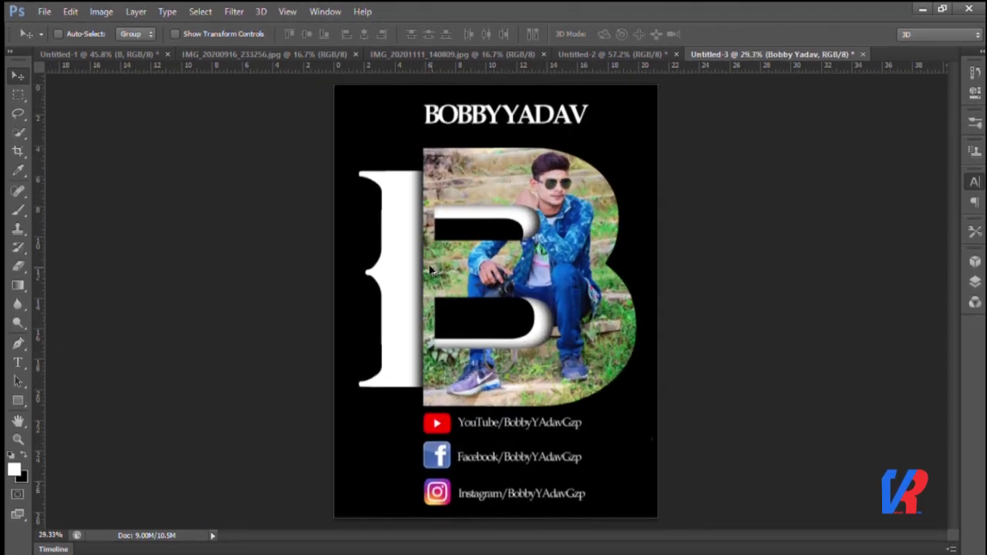
scroll(432, 270, up, 1)
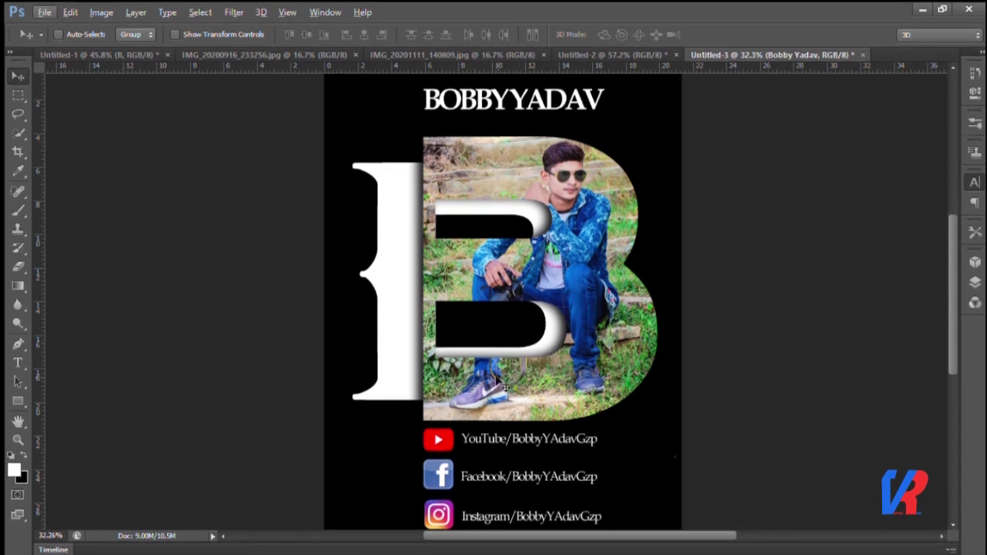
scroll(494, 373, down, 1)
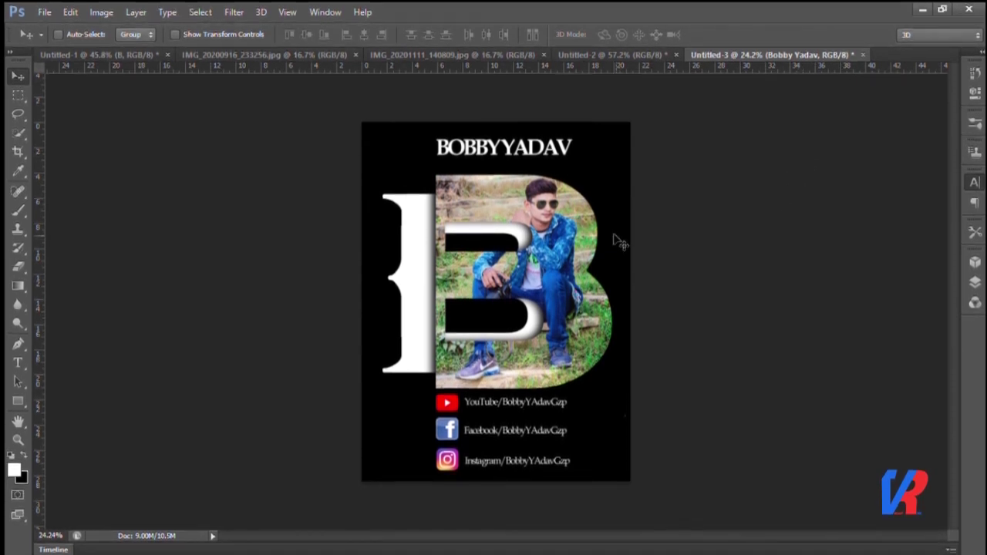
scroll(618, 242, up, 1)
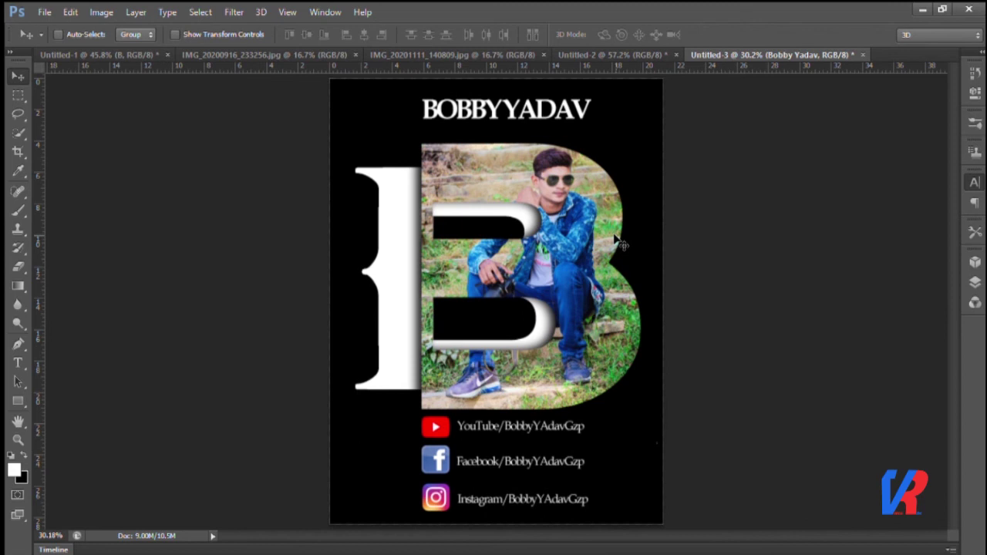